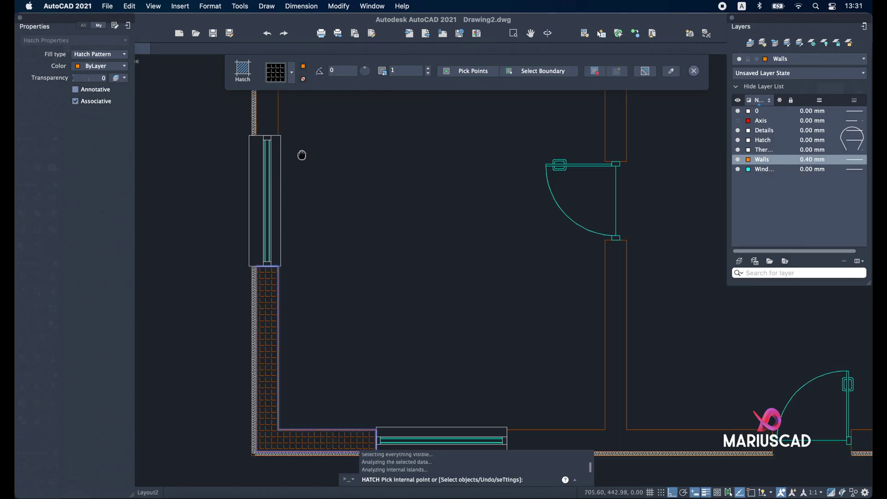
Pick further wall areas around the window as internal points for the grid-pattern wall hatch
middle_drag(302, 155, 302, 277)
click(261, 233)
click(504, 109)
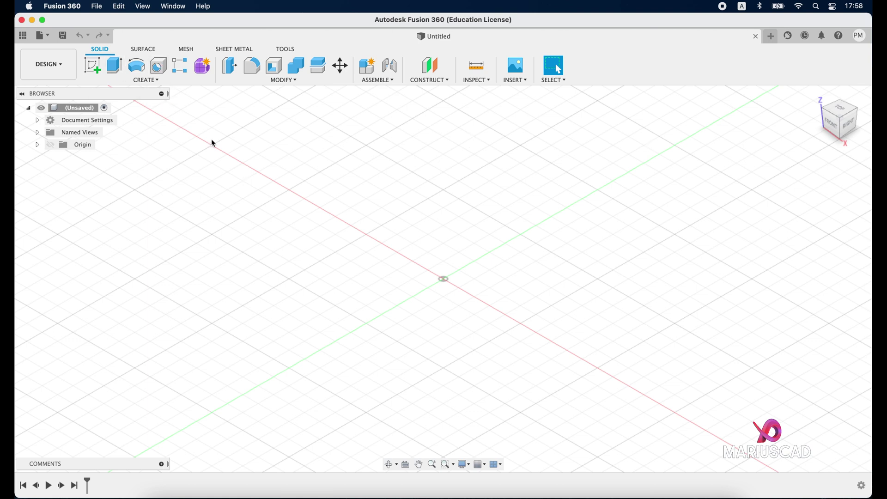
In Fusion 360, start a sketch on the horizontal XY plane and draw a 200 × 100 mm center rectangle at the origin
click(98, 68)
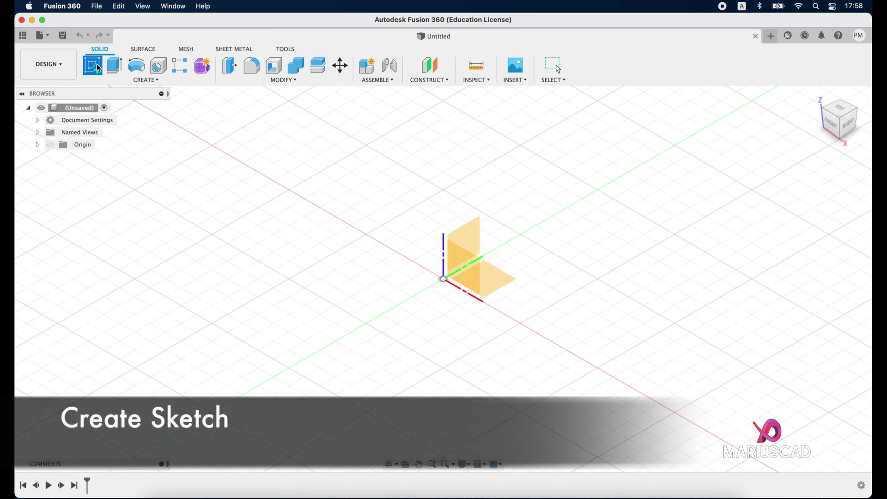
click(490, 280)
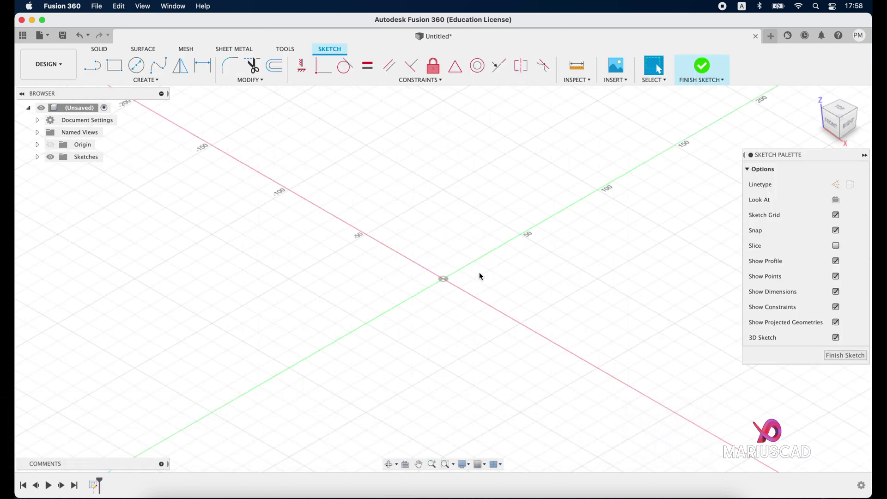
click(115, 66)
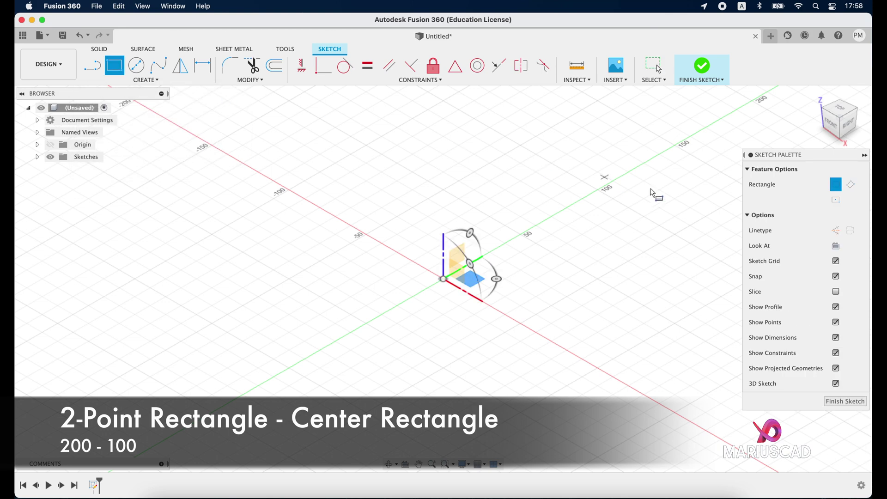
click(836, 200)
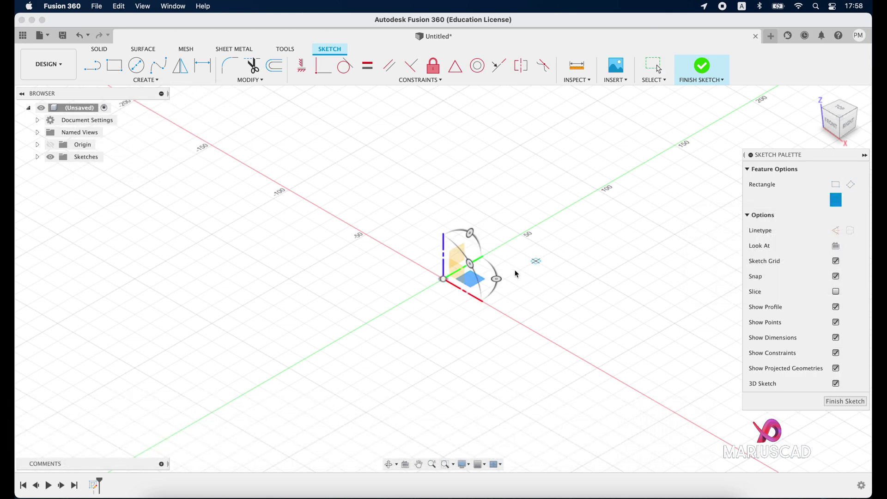
click(444, 281)
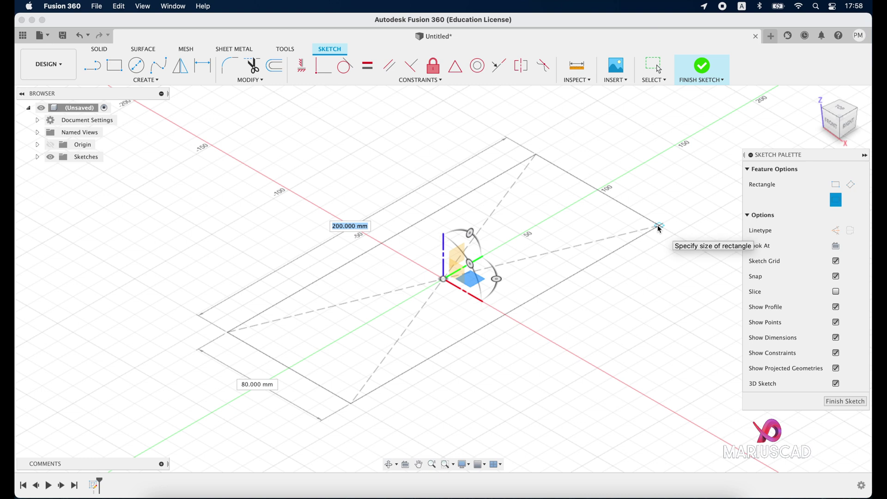
key(Tab)
text(100)
key(Return)
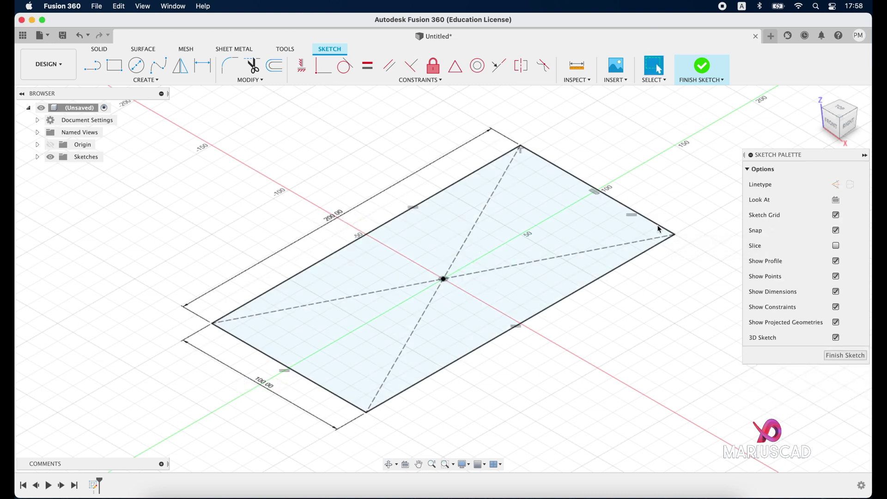
Draw a second center rectangle of 150 × 75 mm at the origin, inside the first one
click(114, 66)
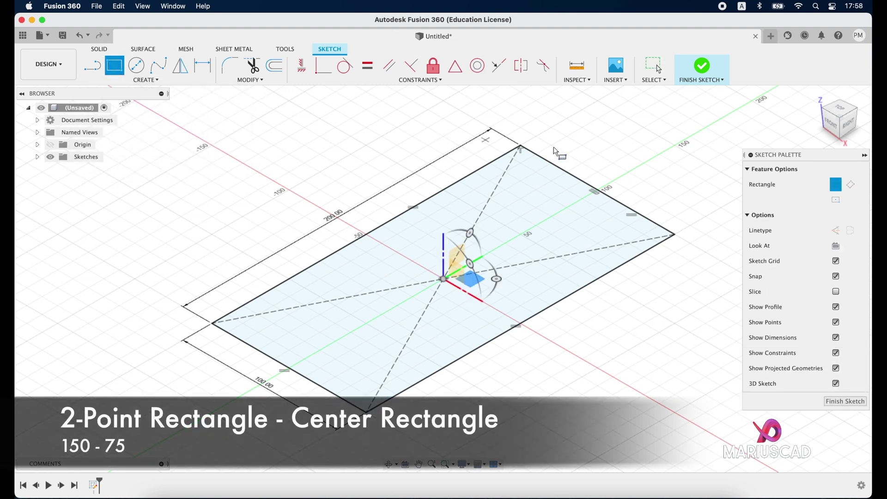
click(836, 200)
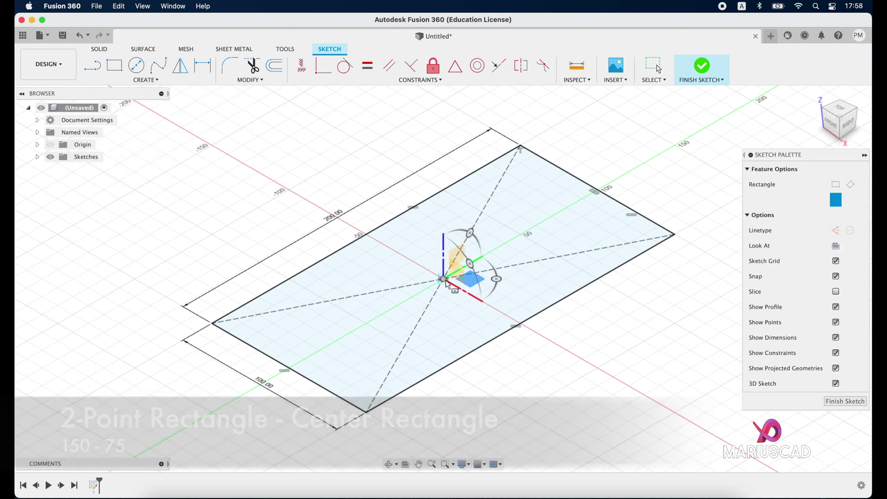
click(459, 276)
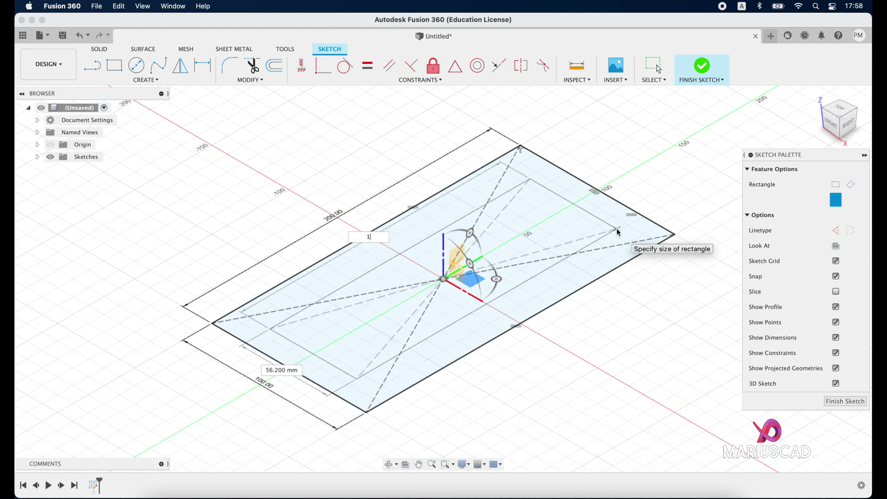
key(Tab)
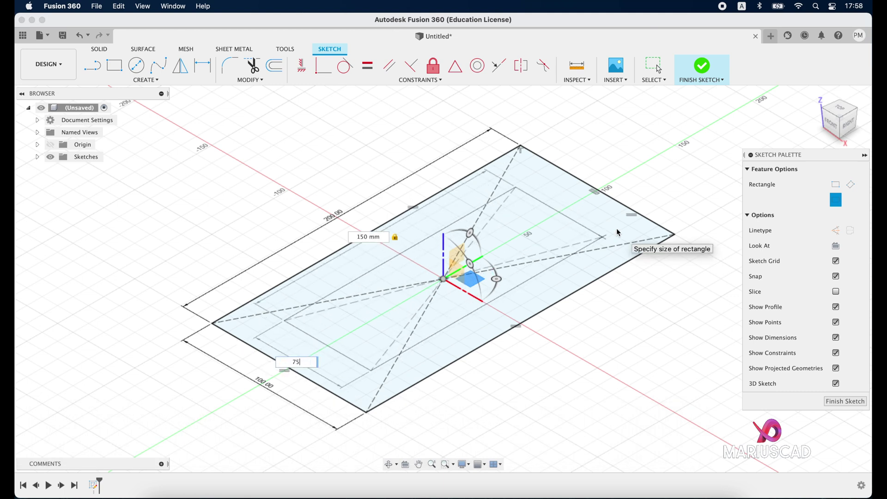
text(75)
key(Return)
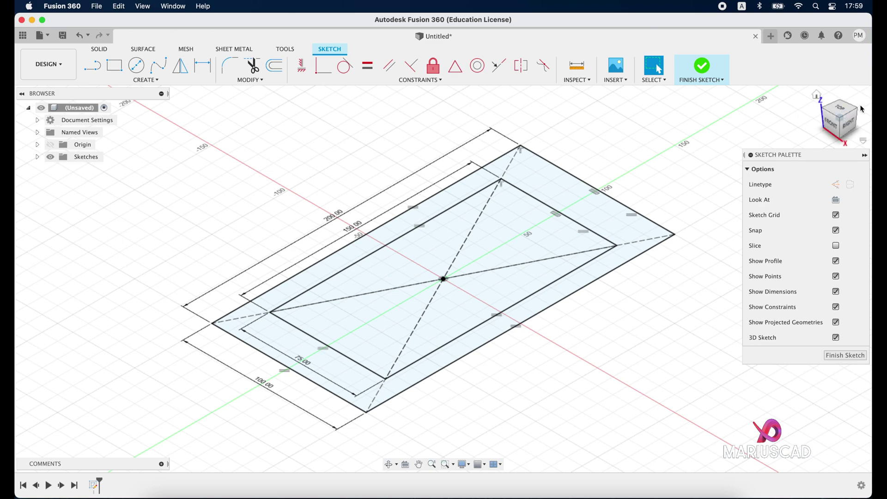
Fillet all four corners of the inner rectangle with a 20 mm radius
click(843, 112)
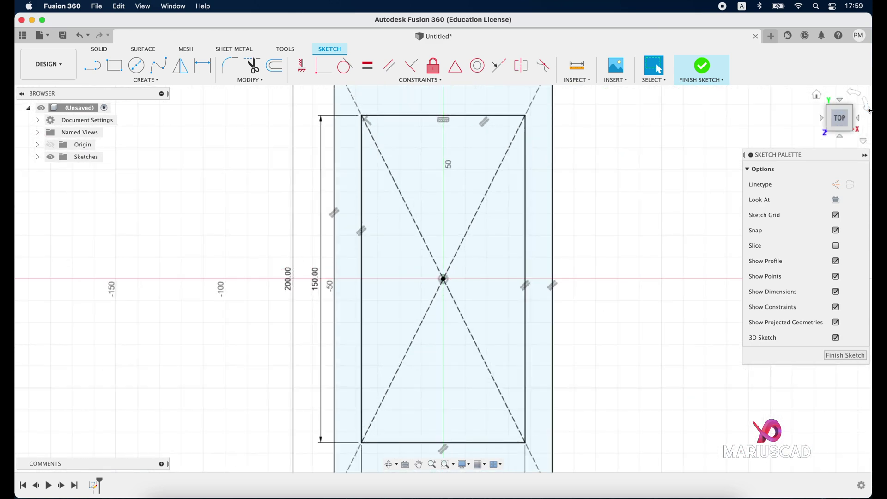
click(871, 113)
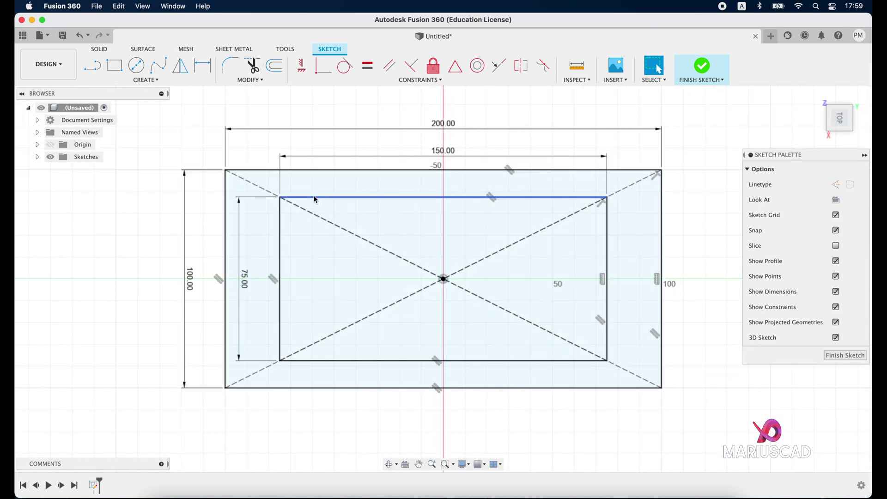
click(230, 65)
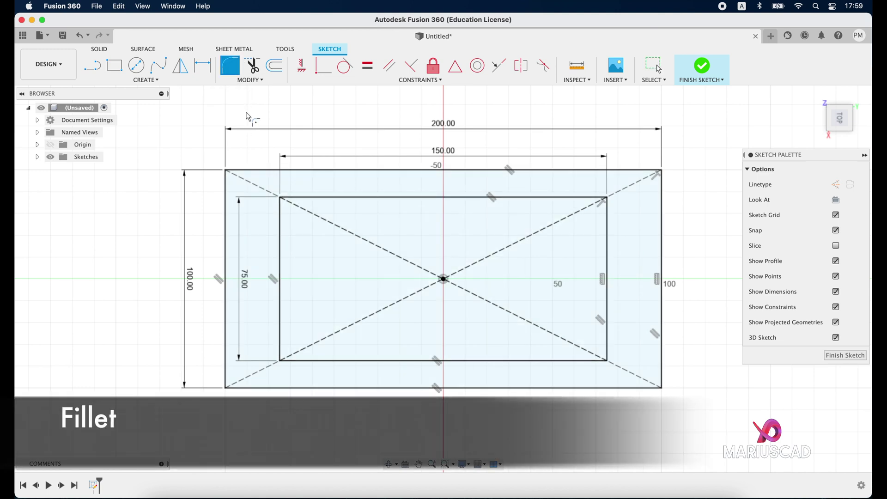
click(327, 198)
click(280, 259)
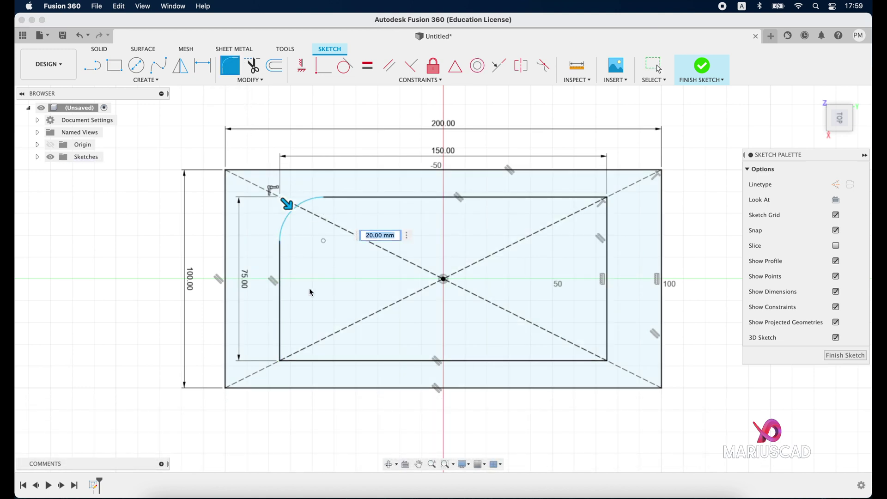
click(284, 320)
click(339, 361)
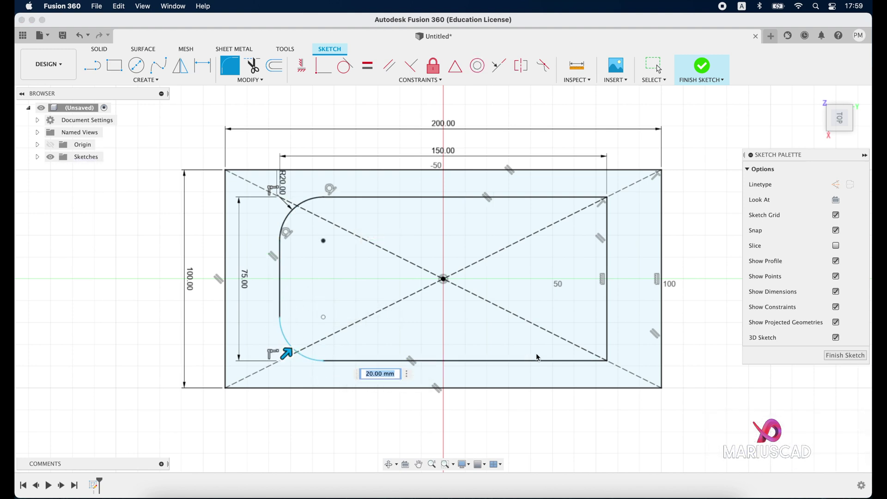
click(538, 363)
click(608, 245)
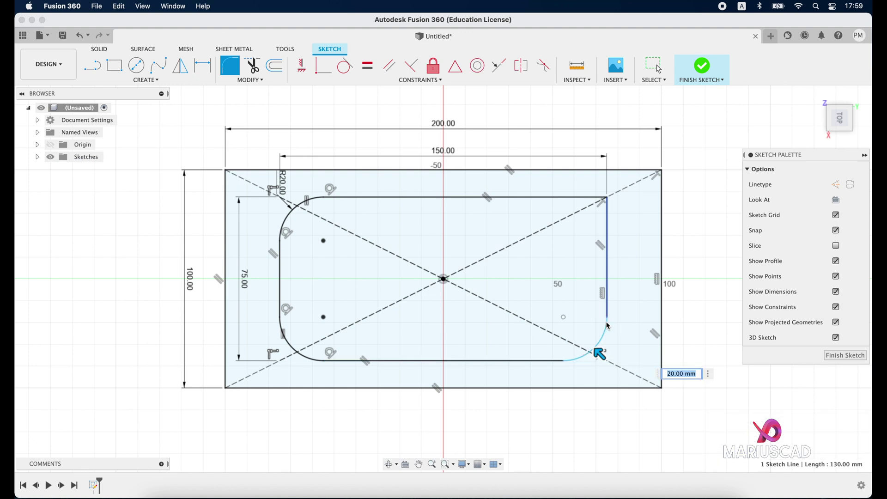
click(608, 237)
click(555, 198)
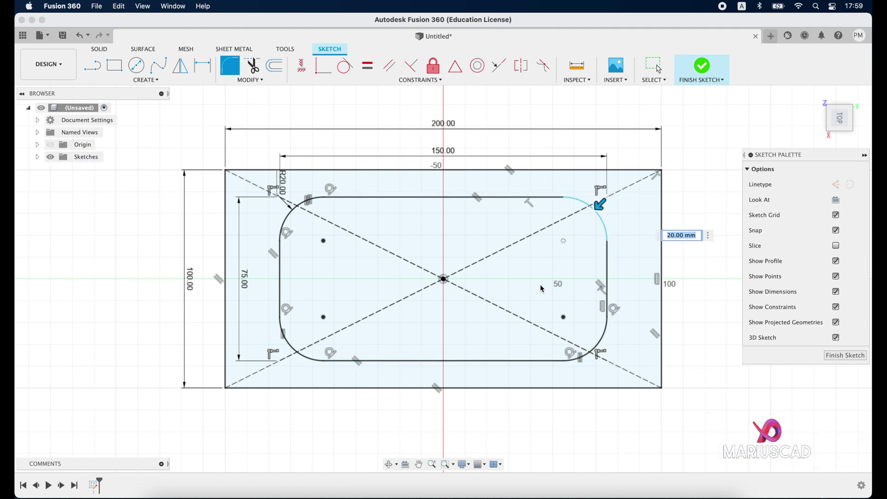
Draw a 50 mm diameter circle centered on the origin and finish the sketch
click(136, 66)
click(444, 279)
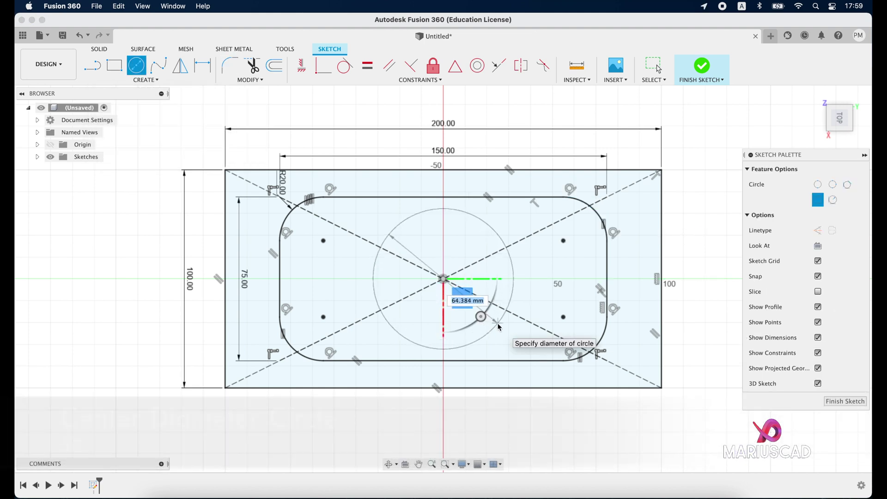
text(50)
key(Return)
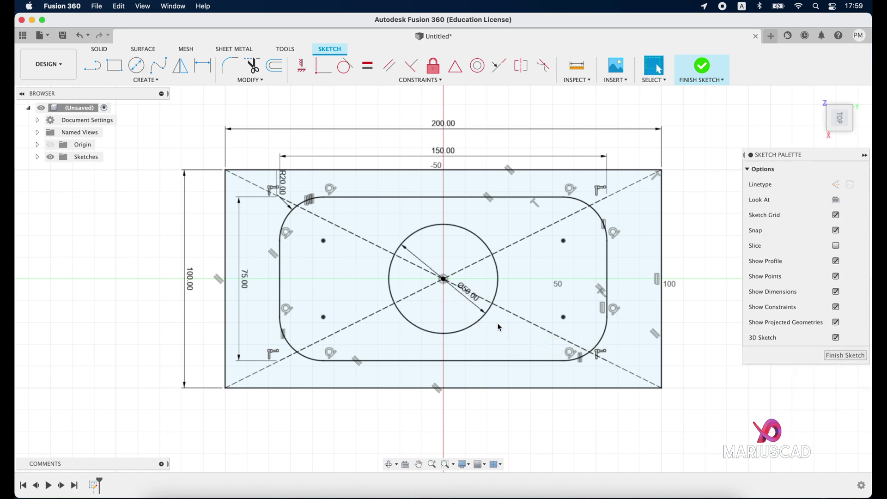
click(702, 67)
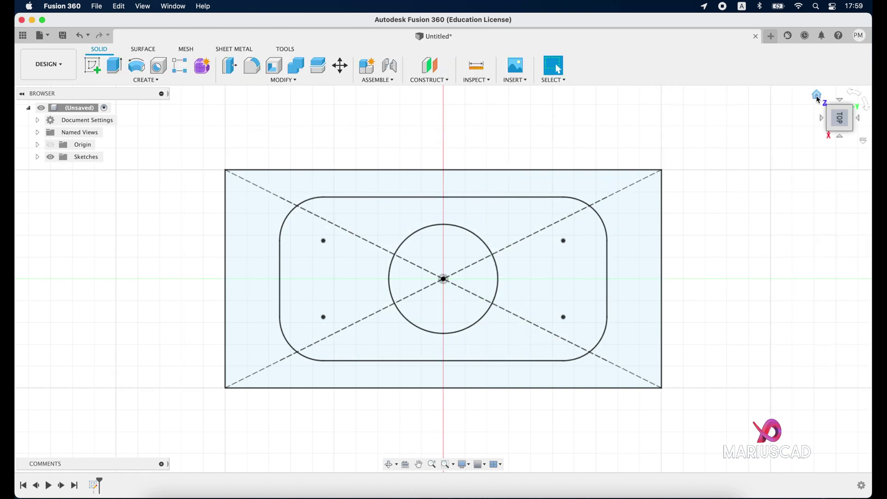
Extrude the frame profile between the outer rectangle and the rounded rectangle 20 mm upward
drag(840, 118, 641, 167)
key(F6)
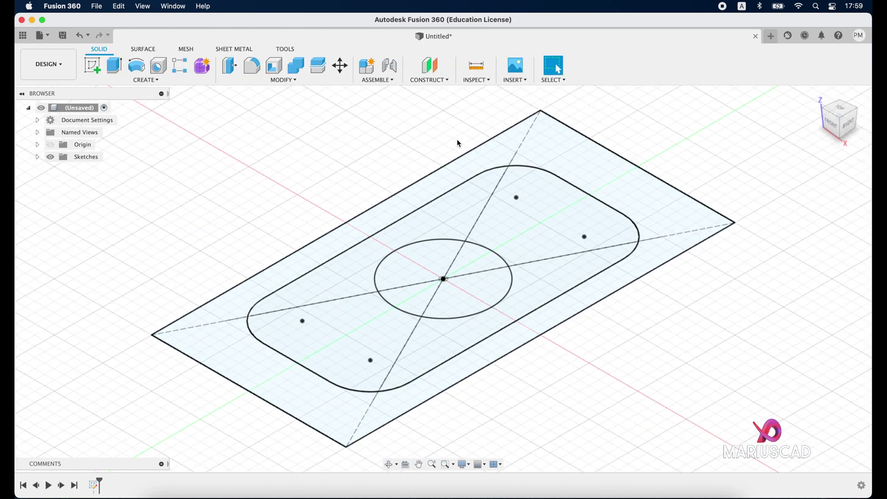
click(114, 66)
click(229, 337)
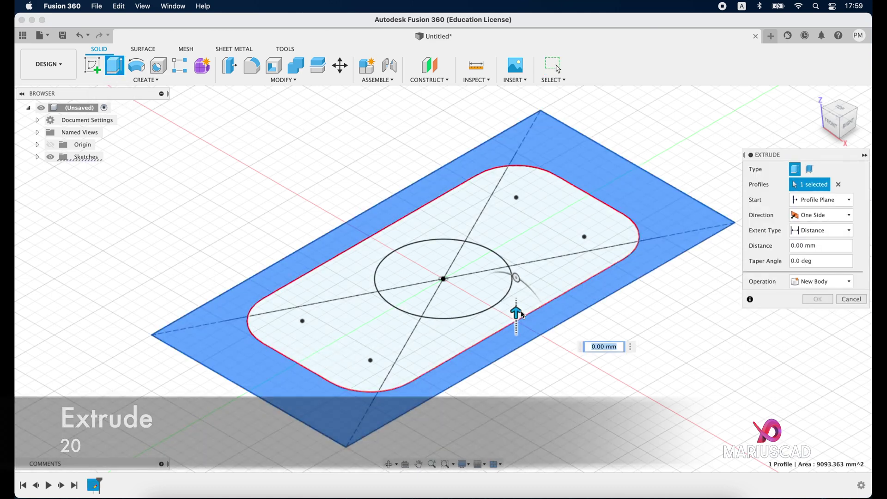
drag(518, 314, 534, 280)
text(20)
key(Return)
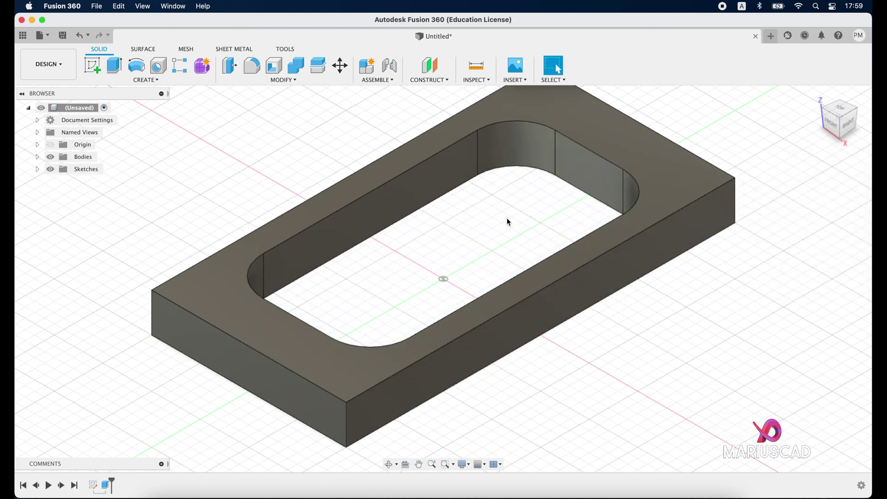
Show the sketch again and extrude the region between the rounded rectangle and the circle 10 mm upward
click(38, 169)
click(58, 184)
key(e)
click(328, 298)
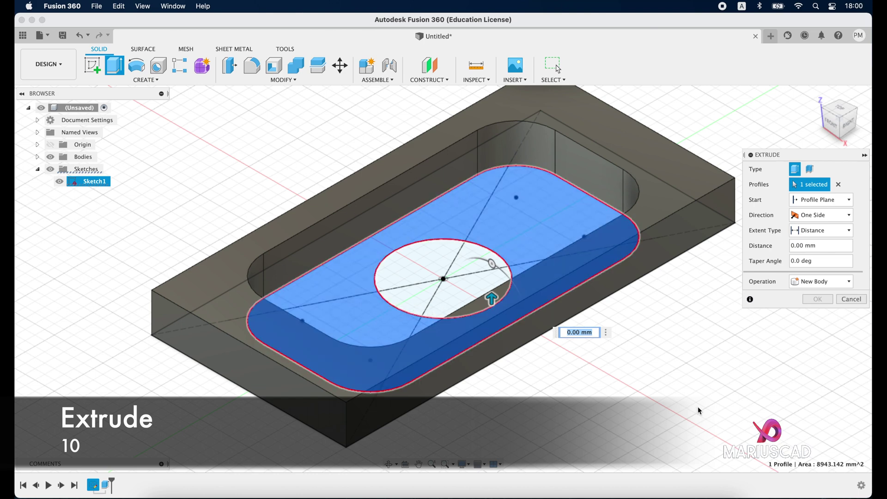
text(-10)
key(Return)
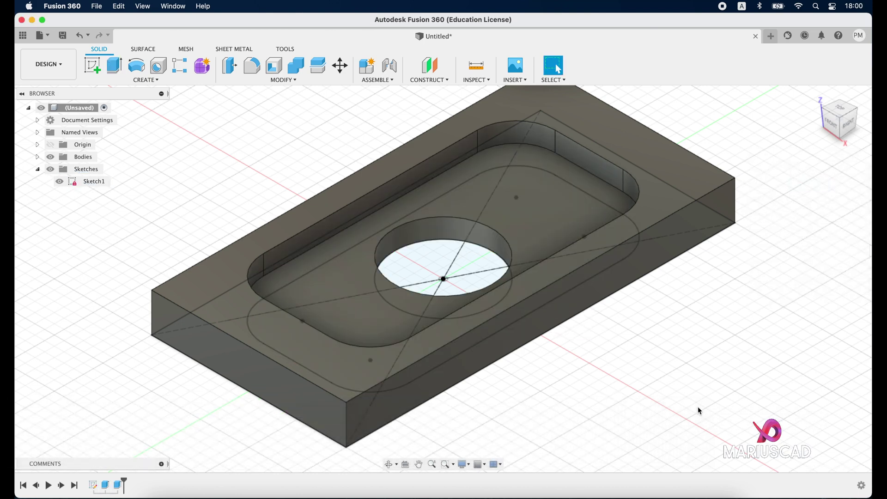
Extrude the central circle profile 20 mm upward and hide the sketch
key(e)
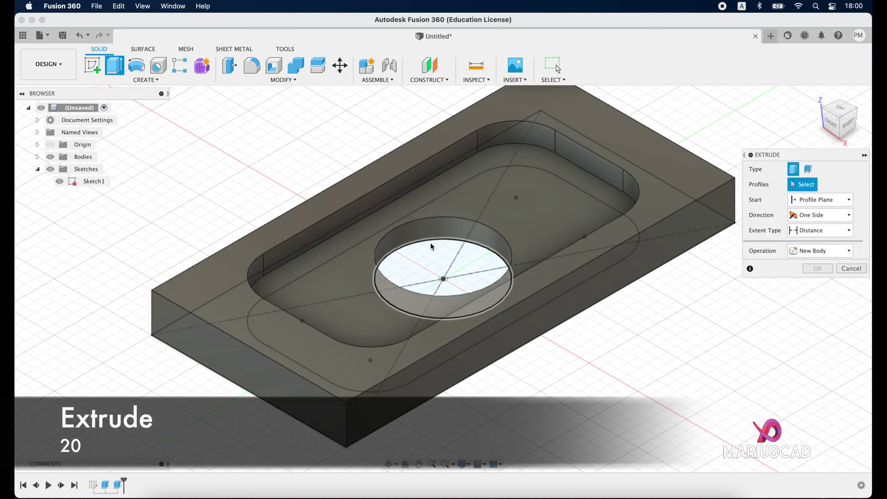
click(435, 264)
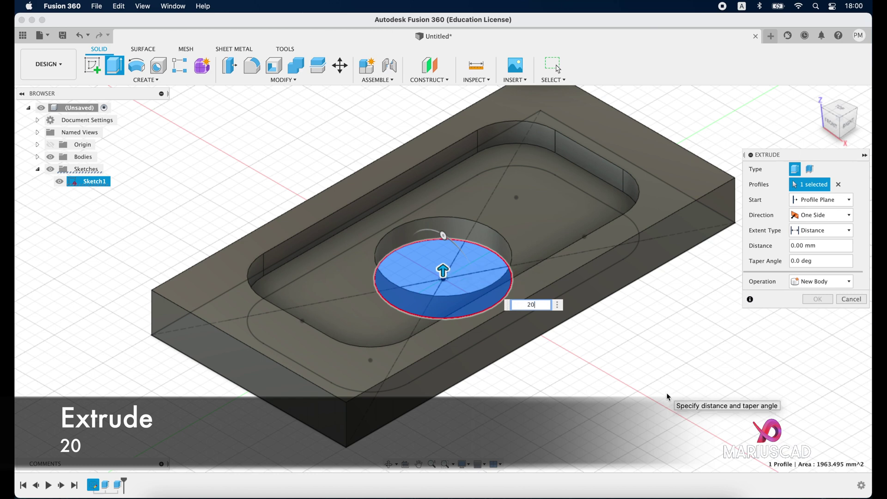
key(Return)
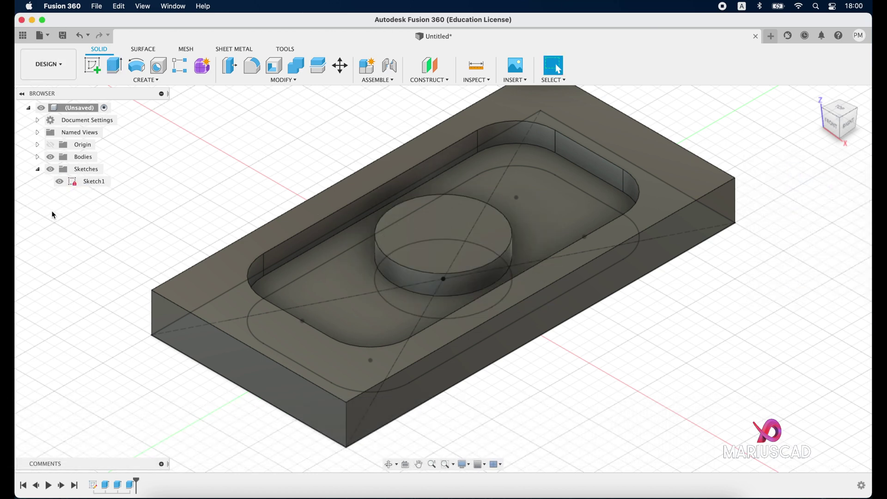
click(59, 181)
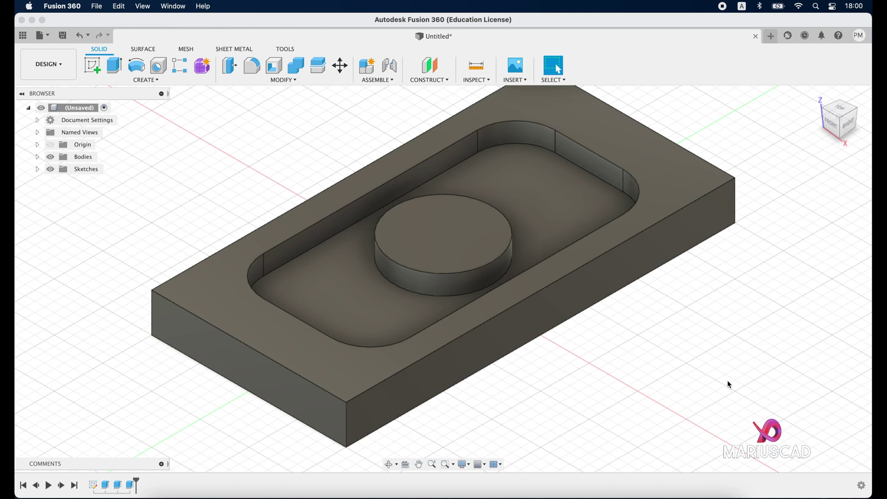
Switch to the Manufacture workspace and create a new milling setup for the plate
scroll(717, 353, up, 3)
scroll(716, 351, down, 3)
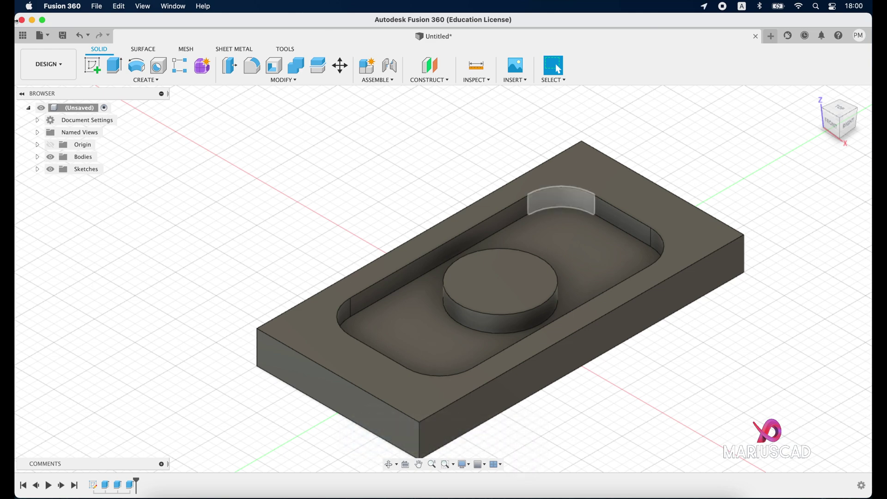
click(51, 71)
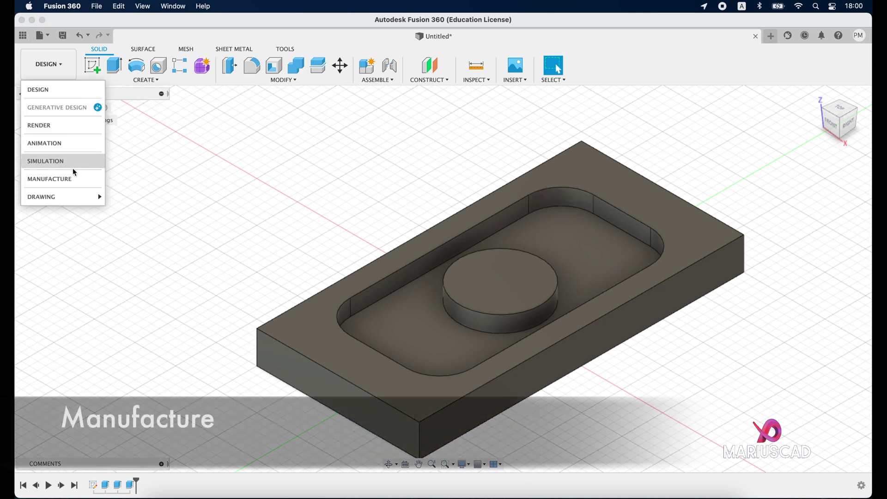
click(69, 176)
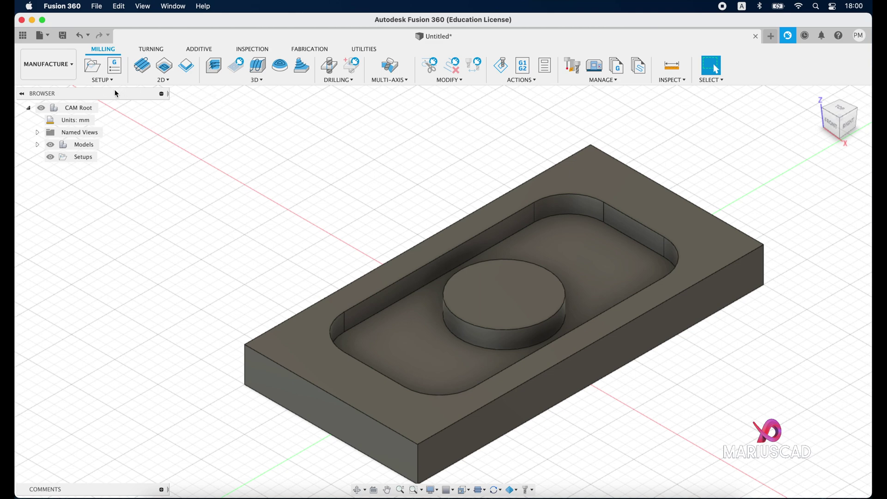
click(92, 65)
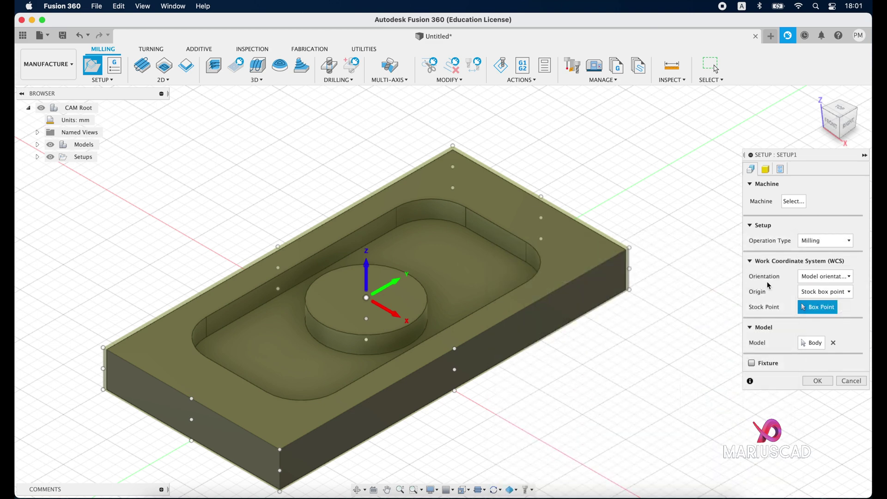
Orient the work coordinate system by X and Y axes, using the plate's short front edge for X and its long edge, flipped, for Y
click(813, 277)
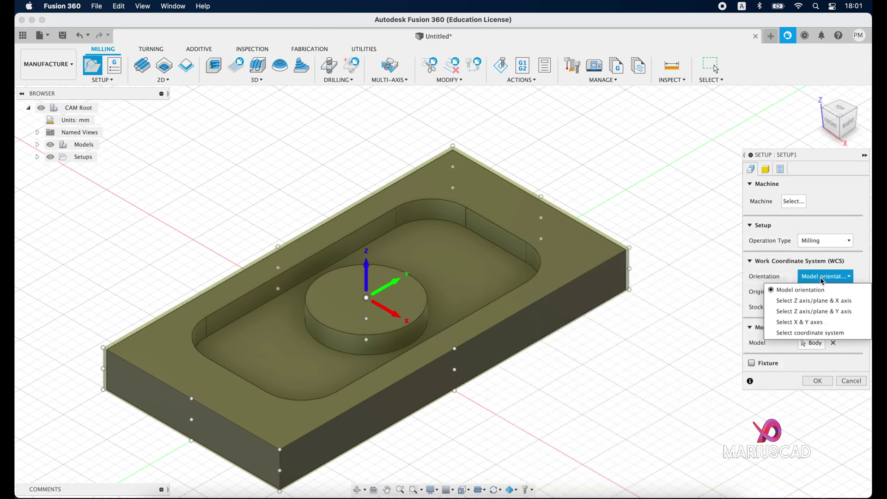
click(806, 326)
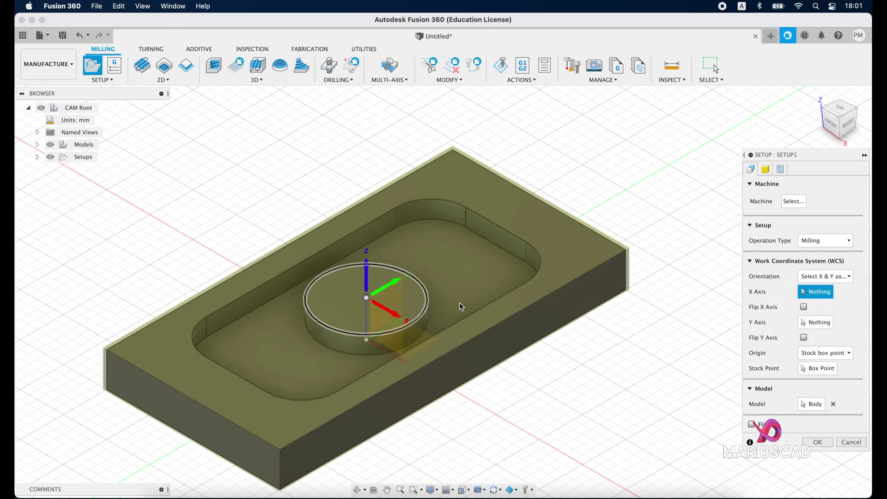
click(154, 380)
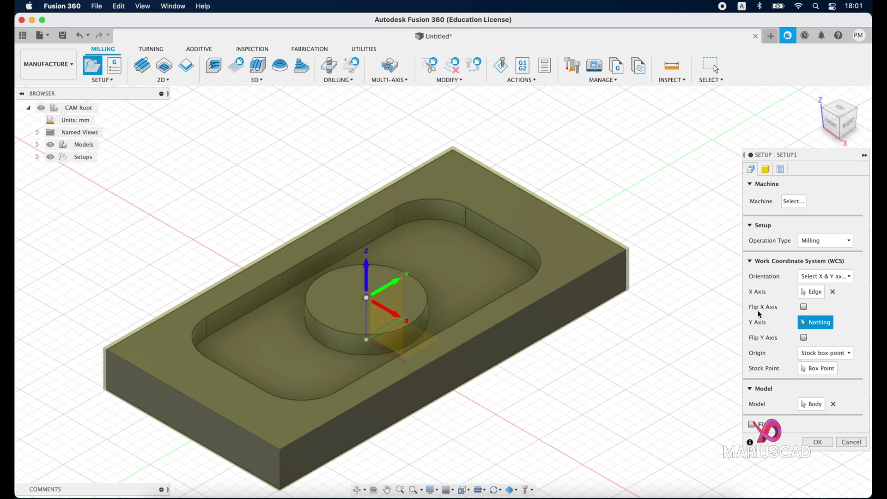
click(804, 307)
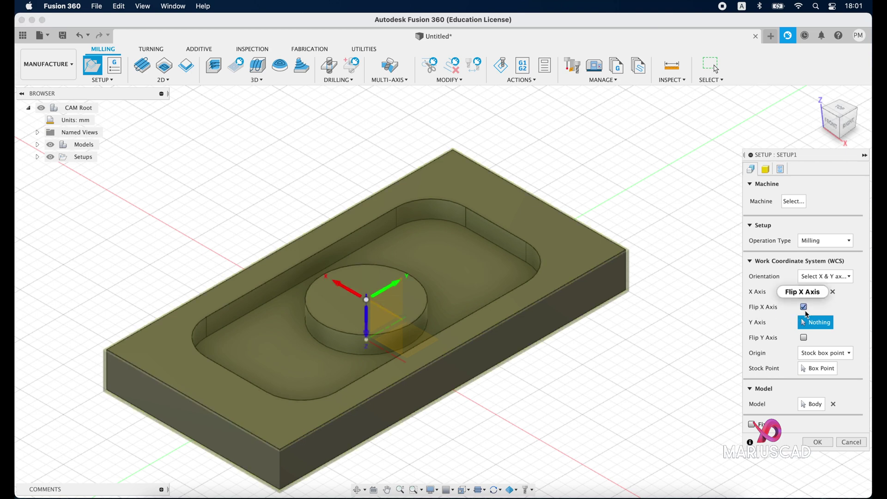
click(804, 307)
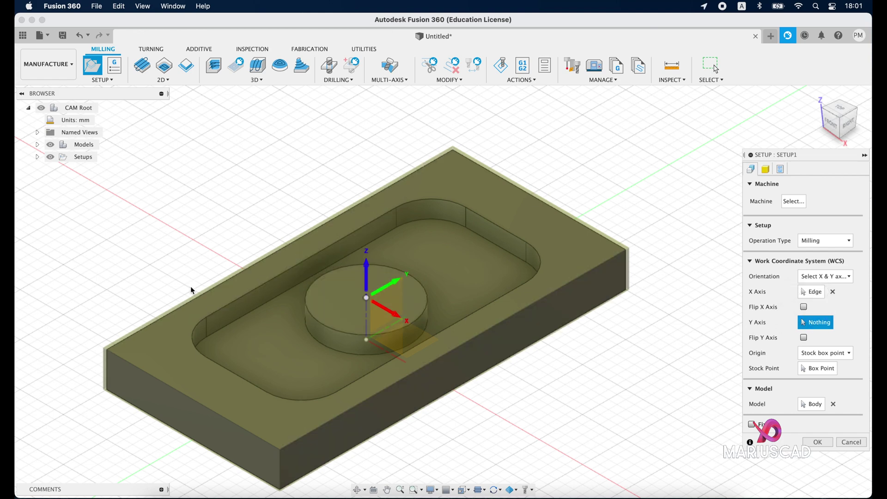
click(191, 305)
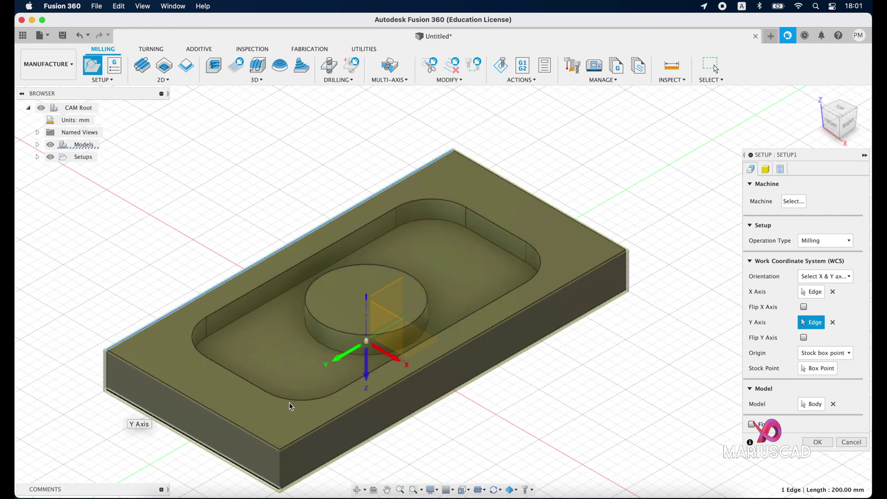
click(804, 338)
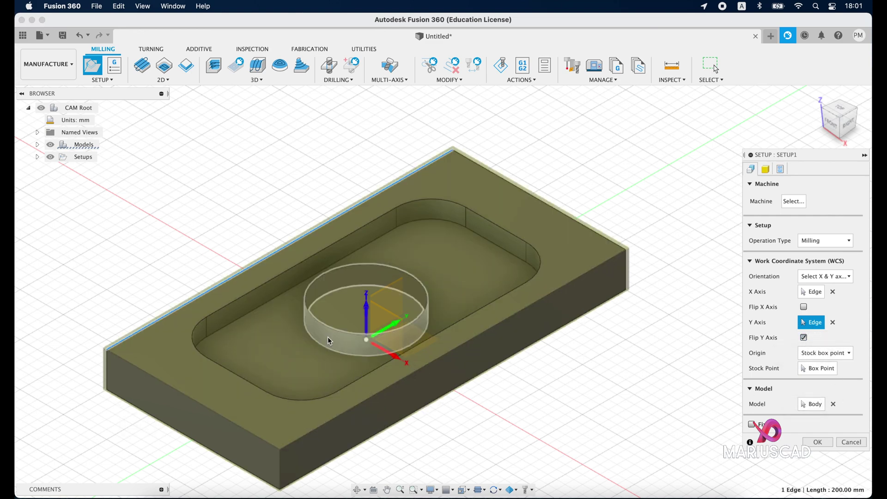
Place the setup origin on the model box point at the plate's top front-left corner and accept the setup
click(823, 353)
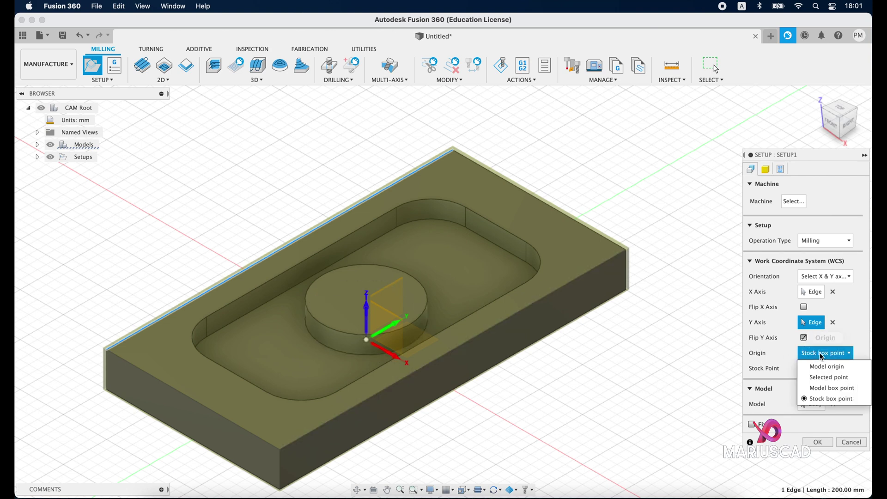
click(824, 389)
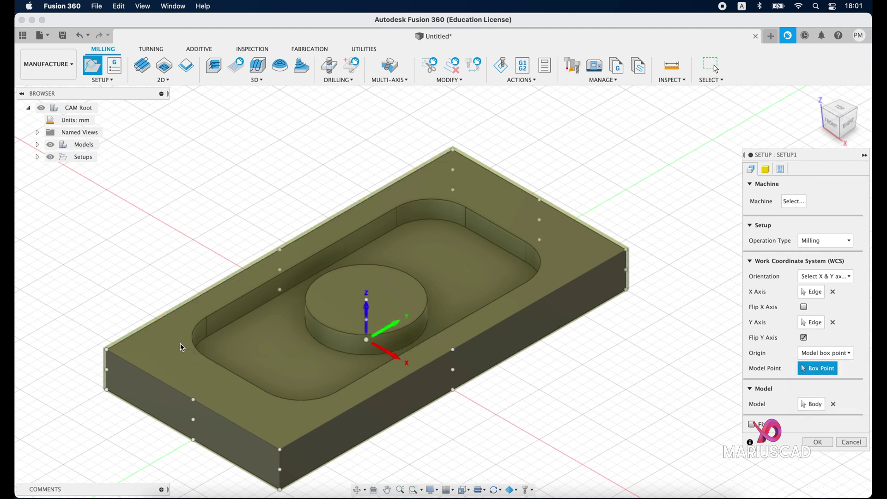
scroll(120, 361, up, 10)
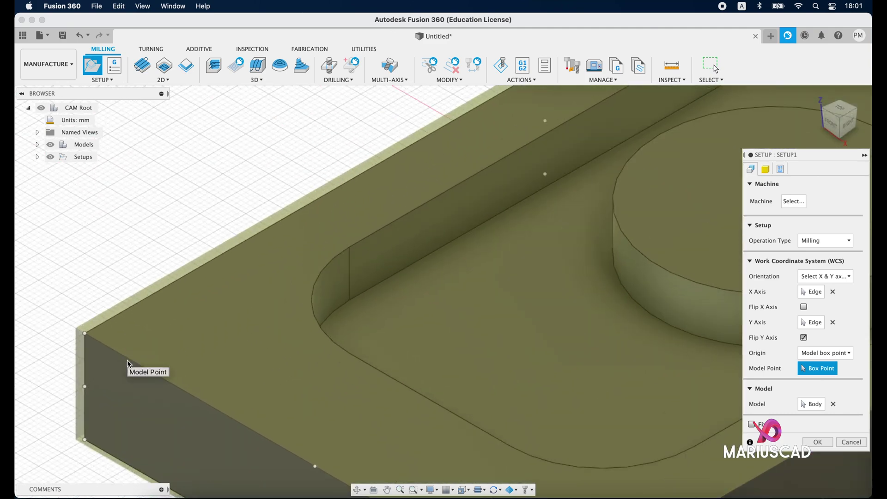
middle_drag(120, 360, 217, 248)
scroll(162, 359, down, 8)
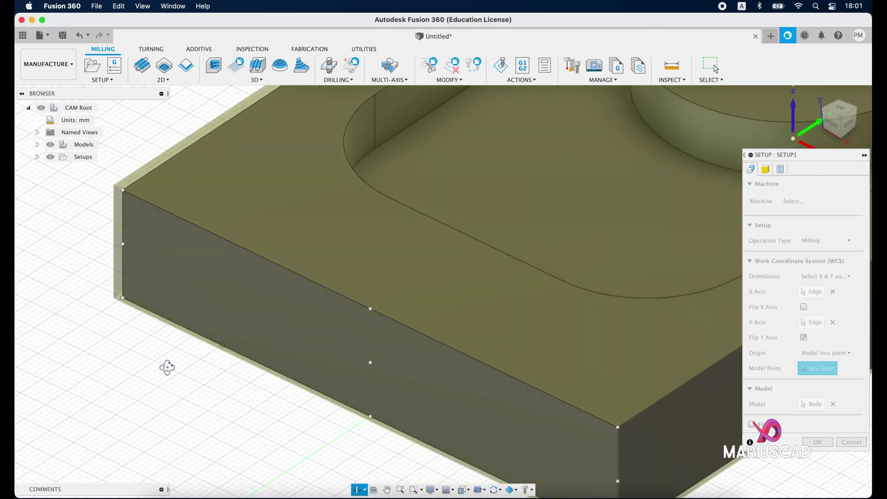
shift+middle_drag(168, 363, 252, 341)
shift+middle_drag(638, 224, 201, 205)
click(185, 217)
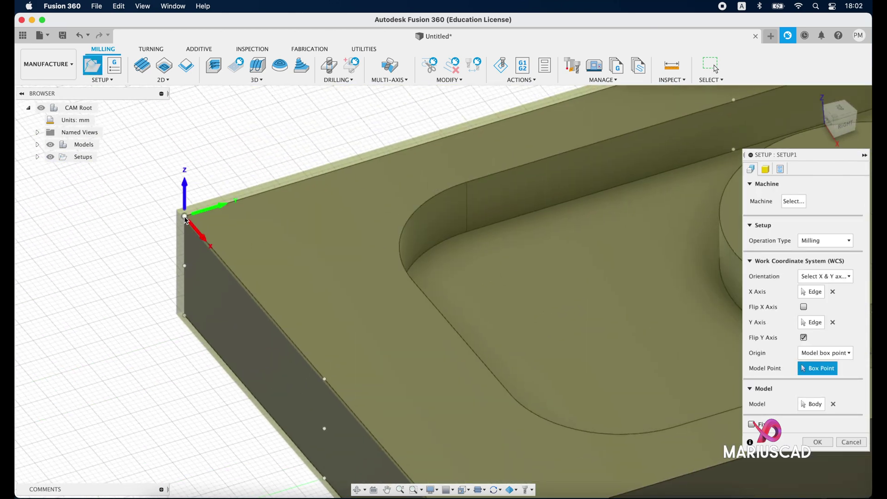
scroll(240, 230, down, 5)
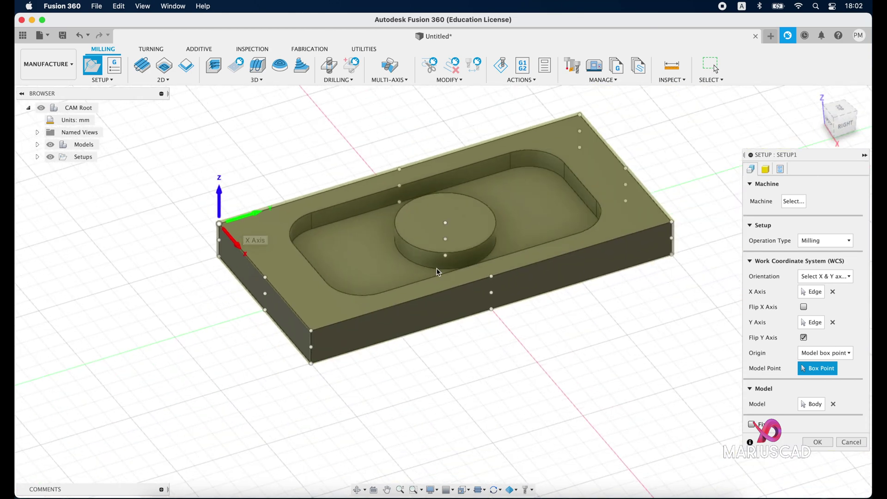
click(811, 444)
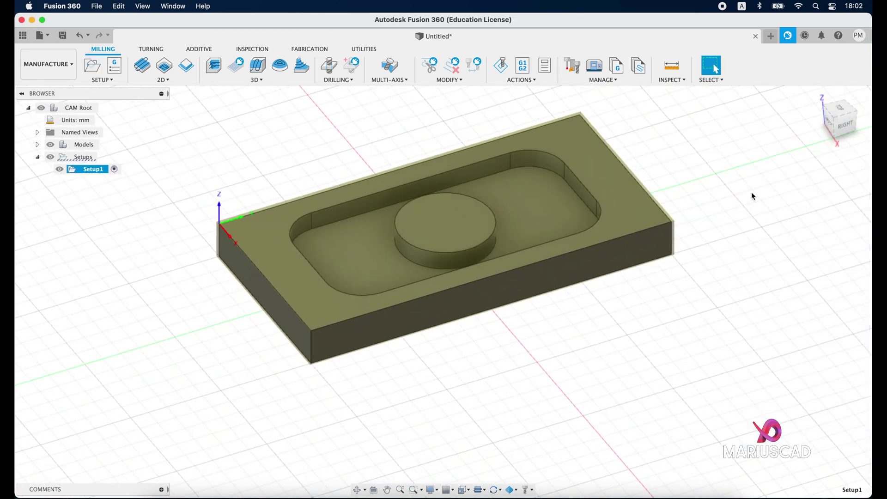
click(817, 96)
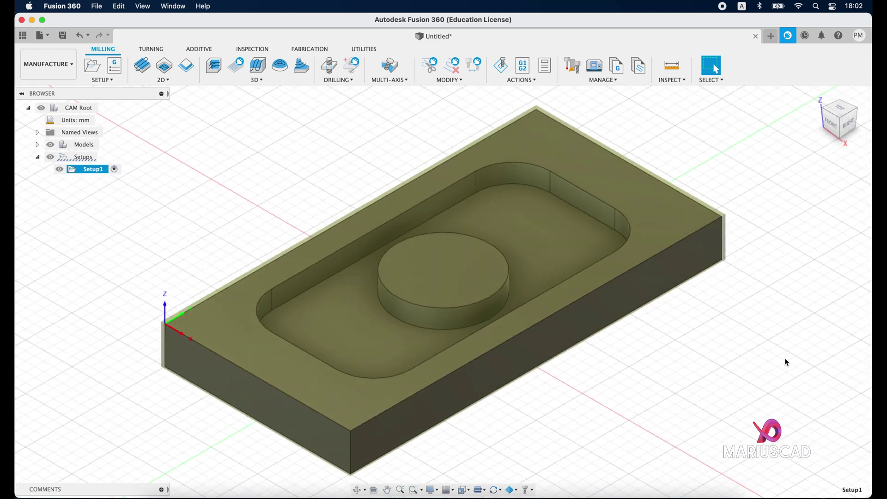
Start a 2D Pocket operation and filter the Fusion 360 Library to flat end mills for its tool selection
click(162, 81)
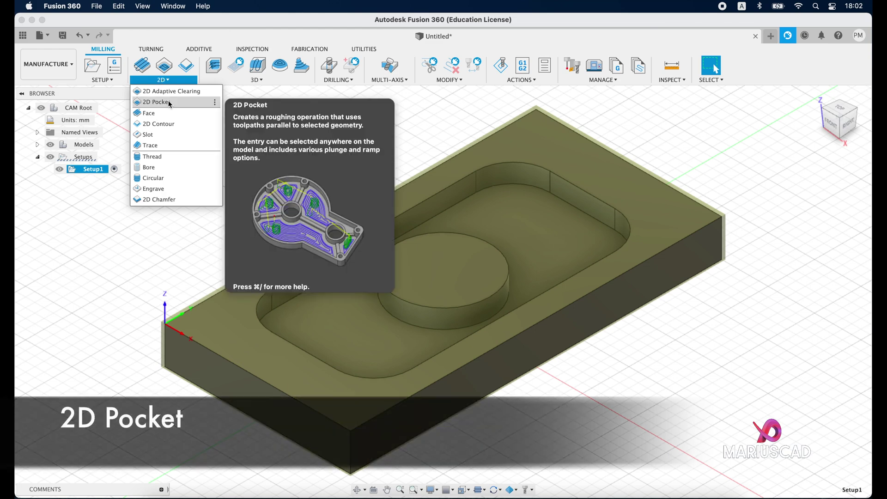
click(169, 104)
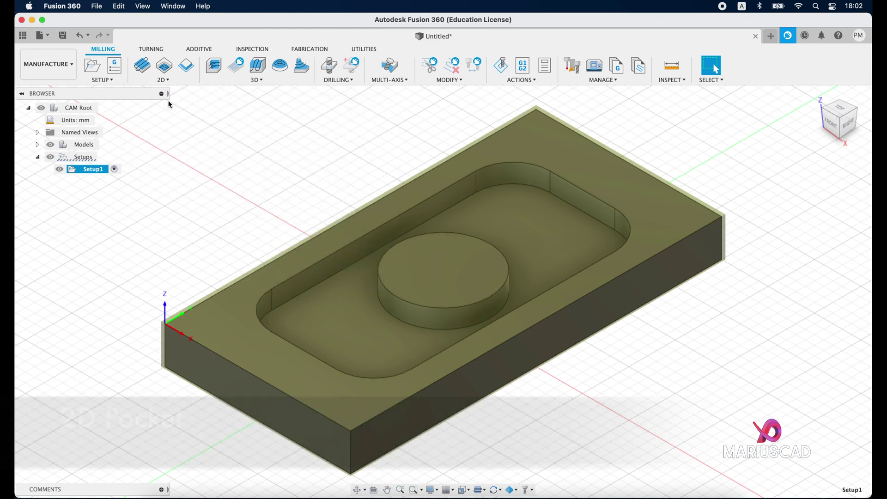
click(829, 199)
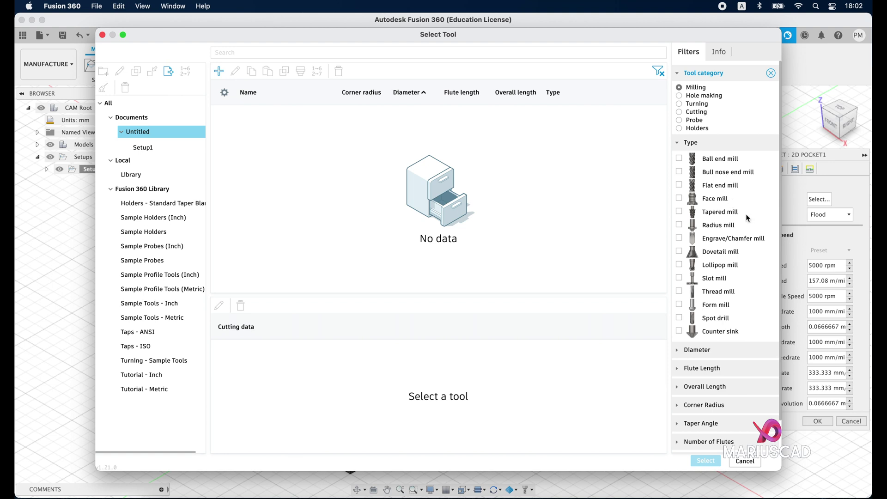
click(698, 185)
click(134, 190)
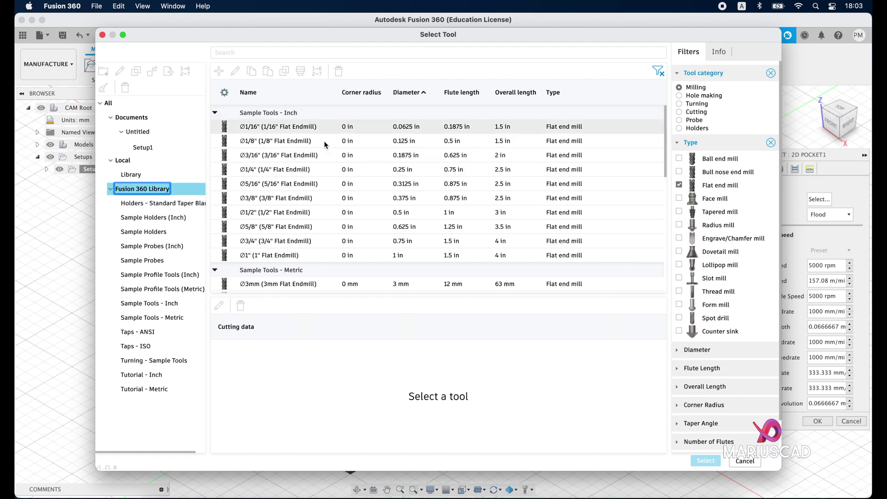
Choose the 5 mm Flat Endmill from Sample Tools - Metric with the Aluminum - Slotting cutting data, and set the coolant to Disabled
scroll(323, 198, down, 8)
scroll(323, 201, up, 2)
scroll(325, 208, up, 2)
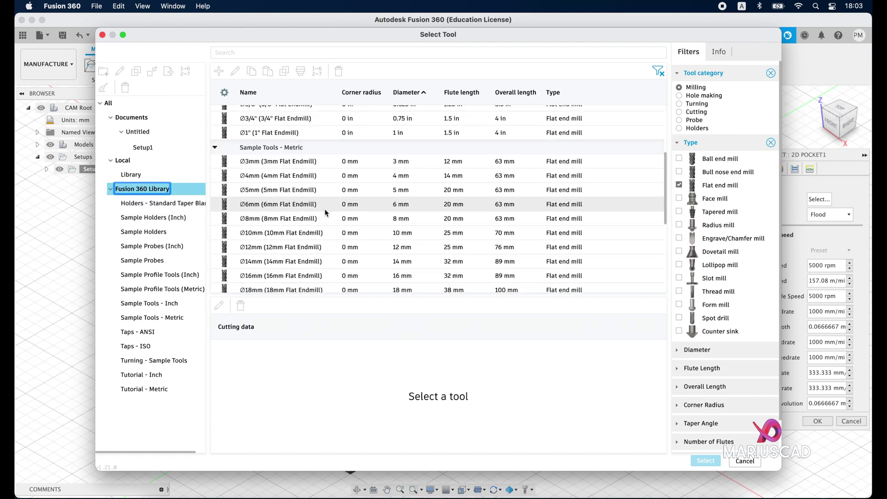
click(258, 192)
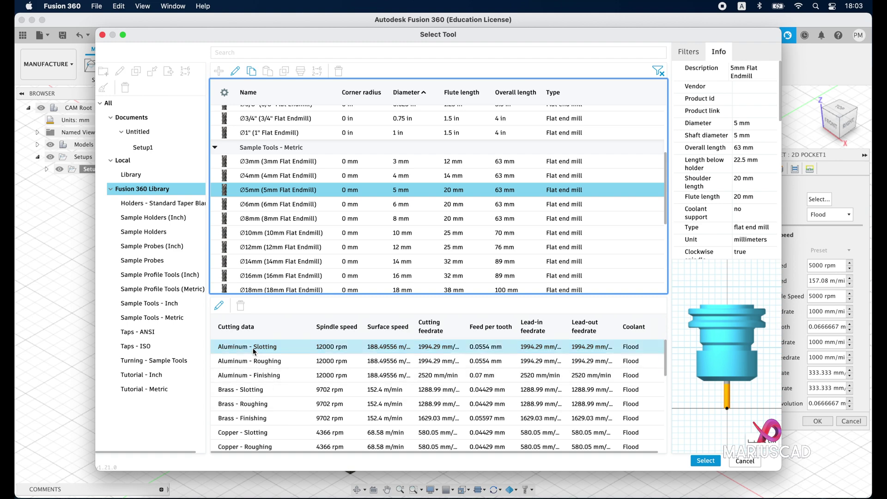
scroll(247, 365, down, 4)
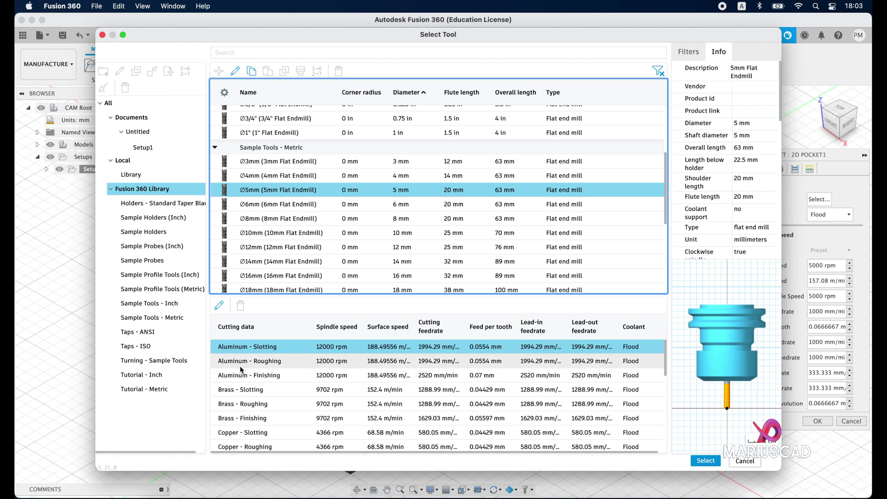
scroll(249, 407, down, 2)
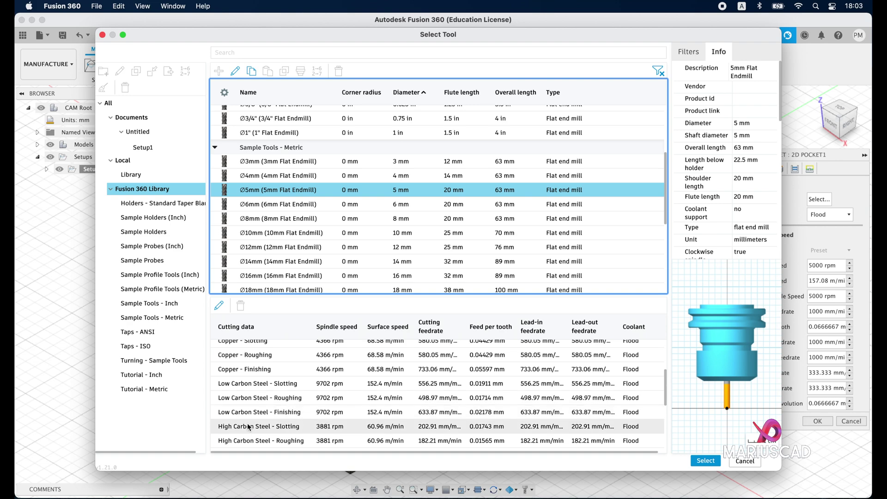
scroll(248, 427, up, 6)
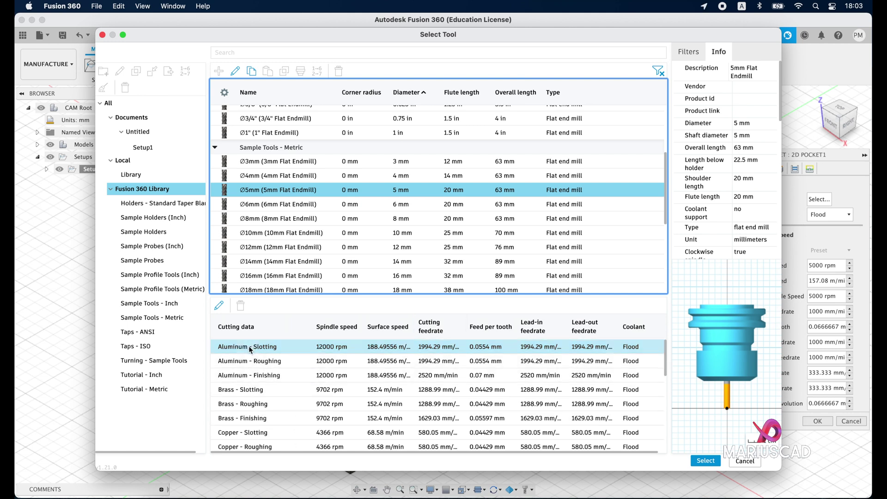
click(706, 460)
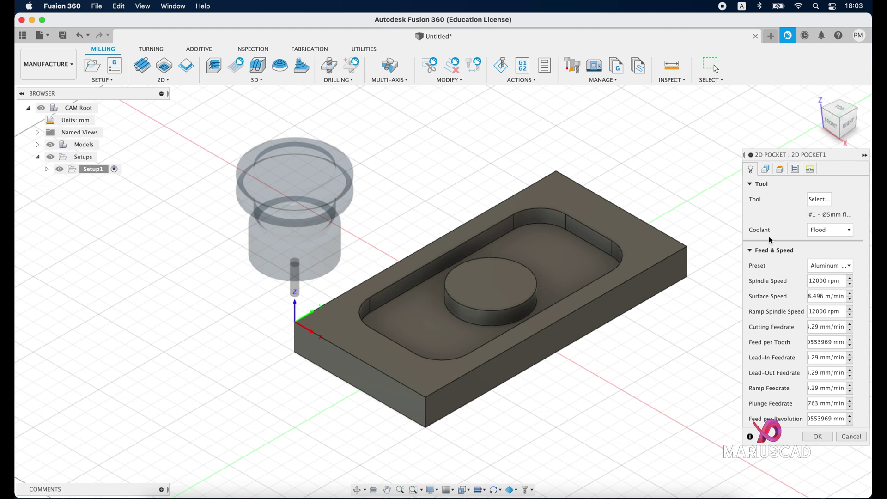
click(838, 238)
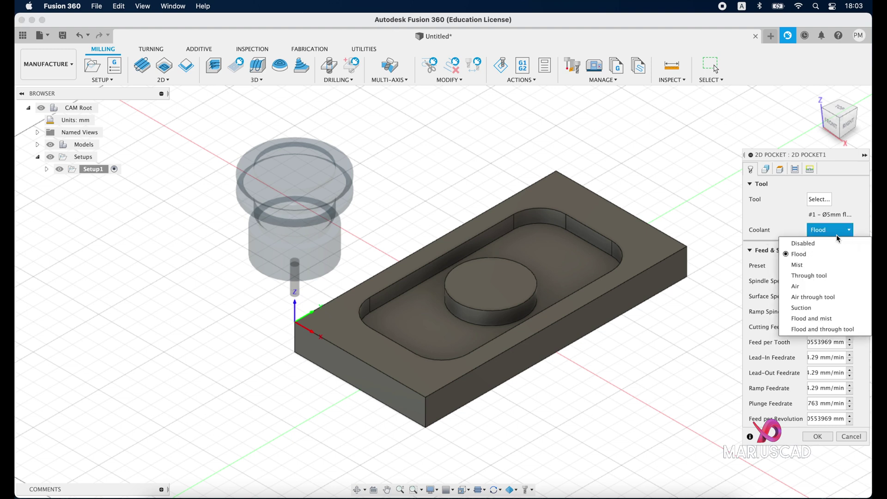
click(797, 242)
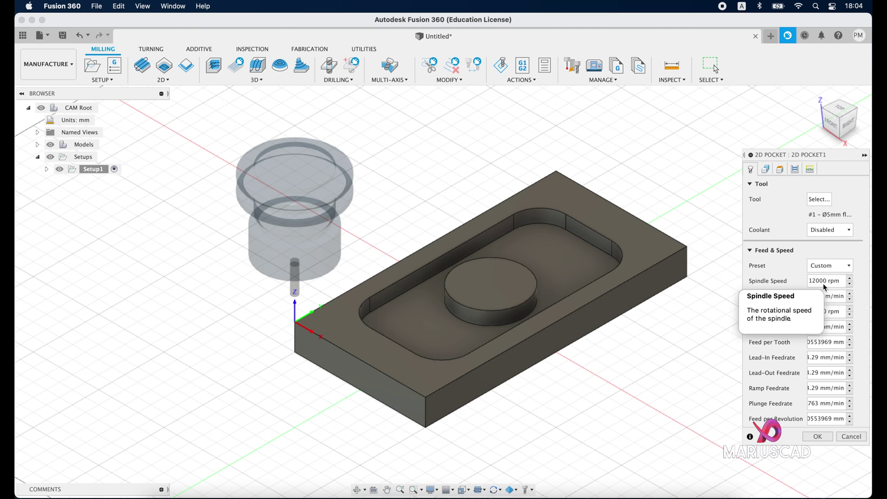
Select the pocket floor around the central boss as the pocket geometry and open the operation's height settings
click(766, 169)
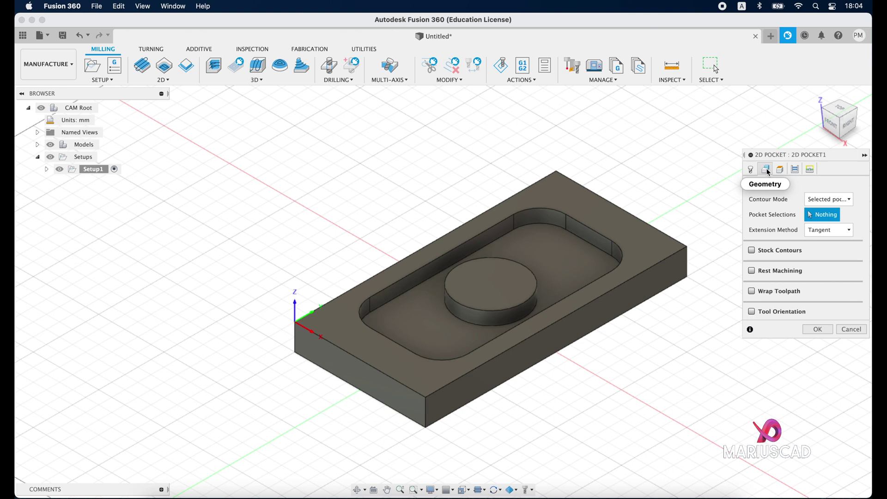
click(553, 261)
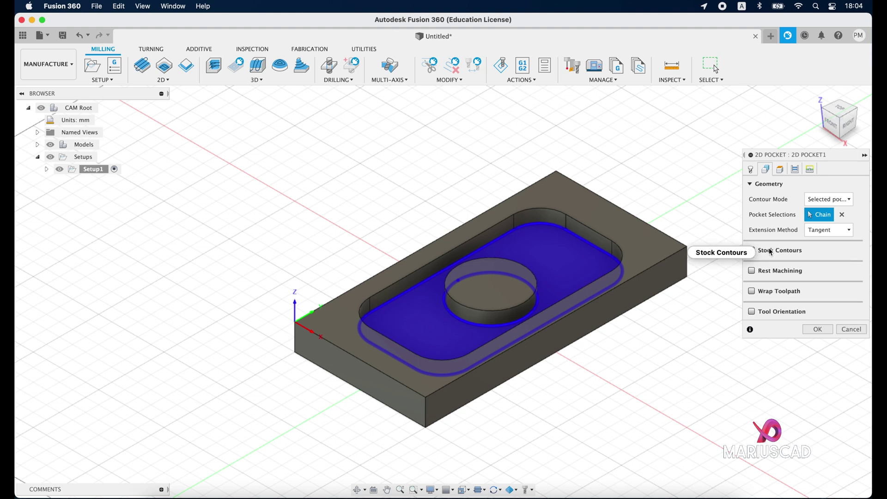
mouse_move(771, 252)
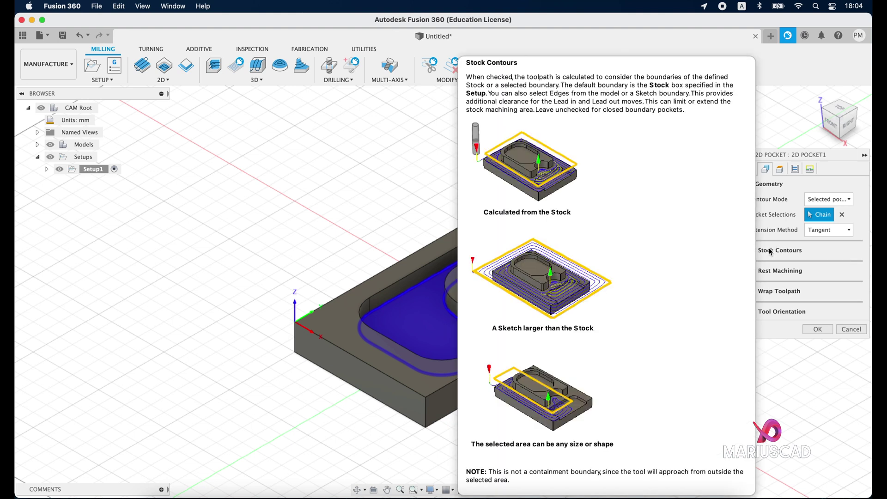
click(780, 173)
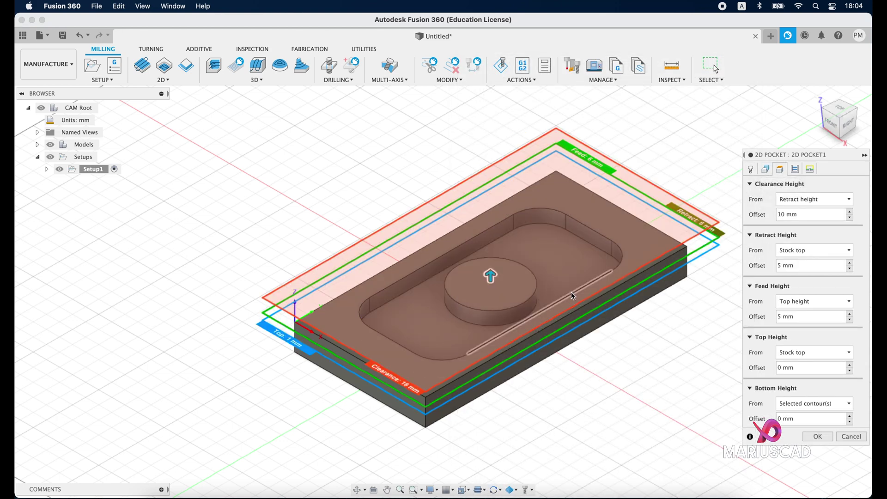
Turn off Stock to Leave in the 2D Pocket operation's passes settings
shift+middle_drag(584, 386, 594, 419)
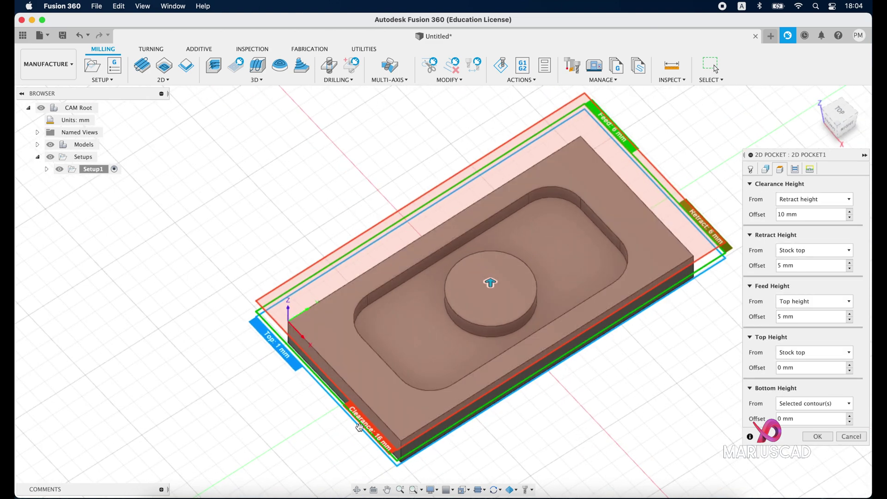
shift+middle_drag(348, 451, 340, 410)
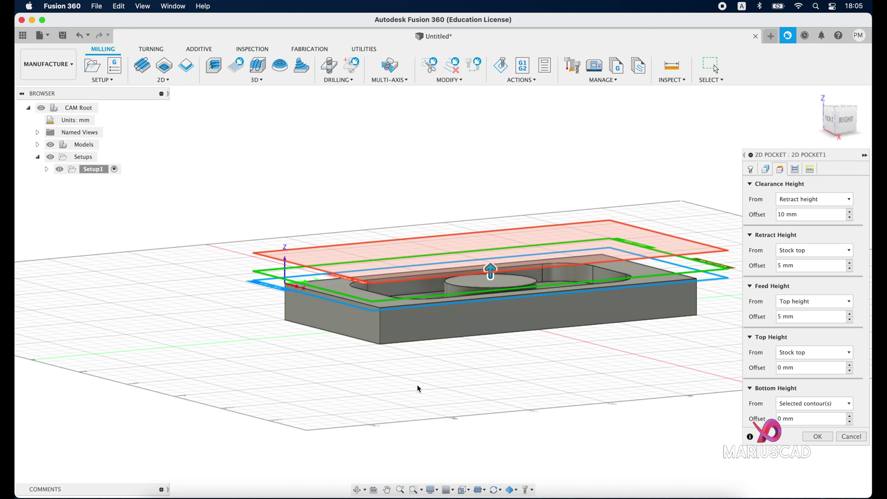
shift+middle_drag(418, 389, 431, 402)
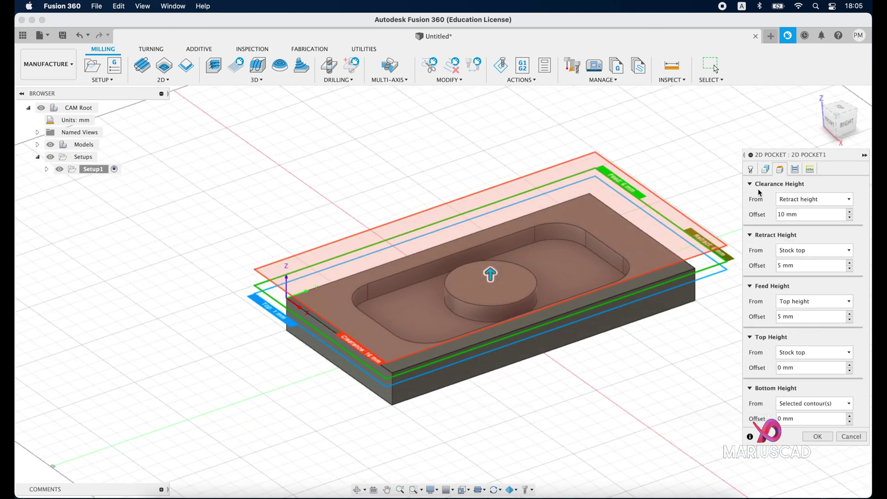
click(795, 170)
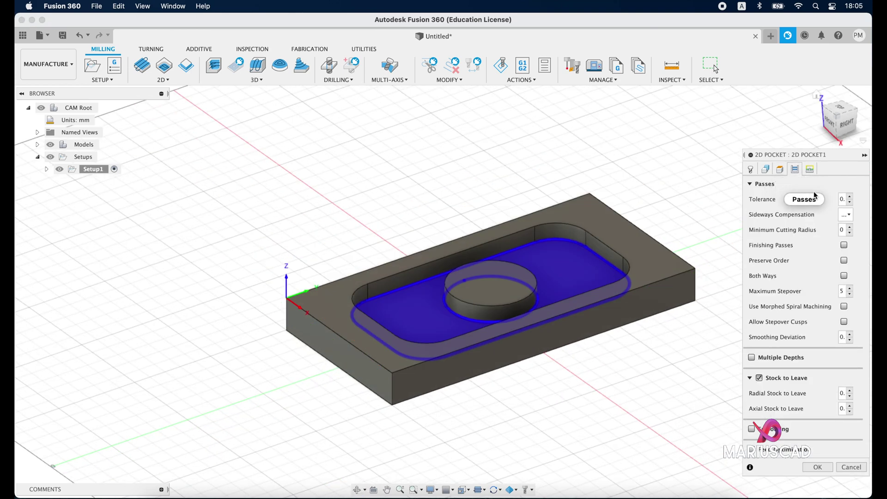
click(849, 215)
click(852, 239)
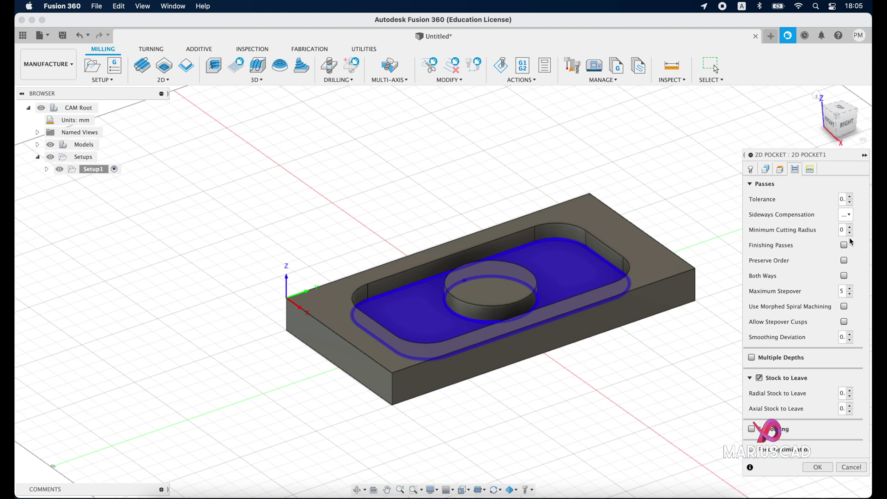
click(760, 378)
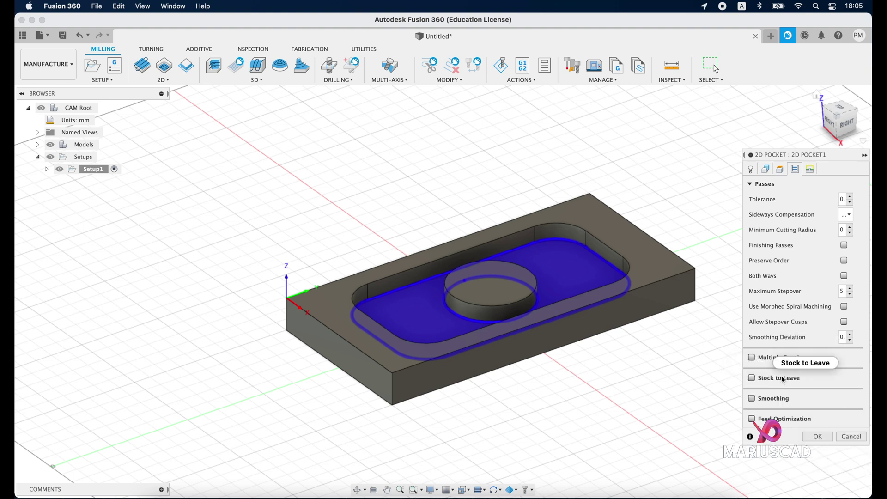
Enable Multiple Depths for the pocket and set the Maximum Roughing Stepdown to a value below 1 mm
click(753, 359)
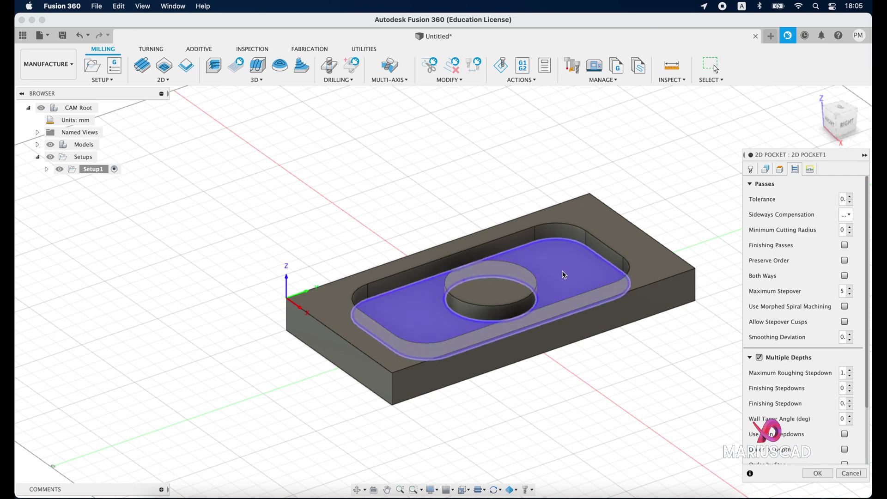
click(844, 373)
key(BackSpace)
key(BackSpace)
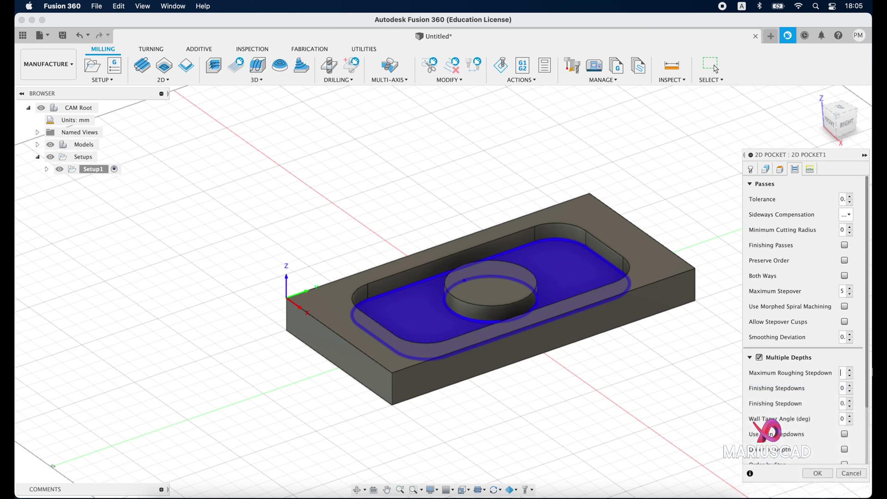
text(0.)
key(Return)
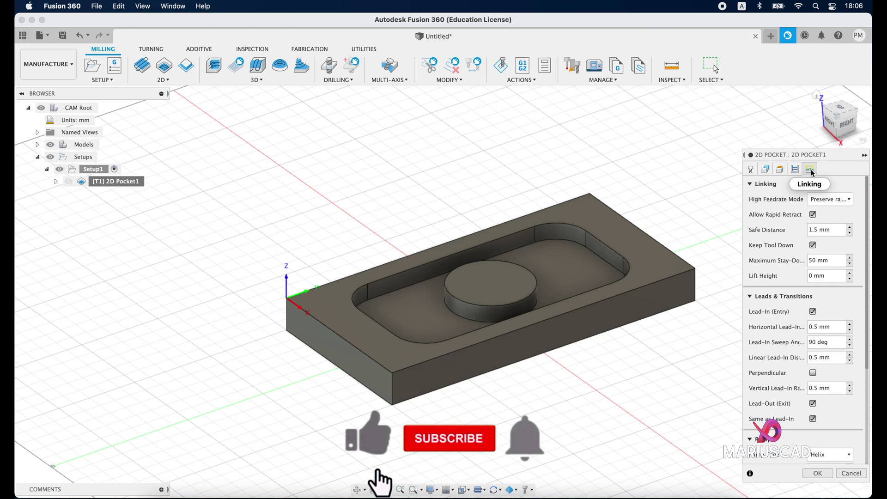
Keep Helix as the ramp type in the linking settings and accept the 2D Pocket operation to generate its toolpath
scroll(789, 313, down, 4)
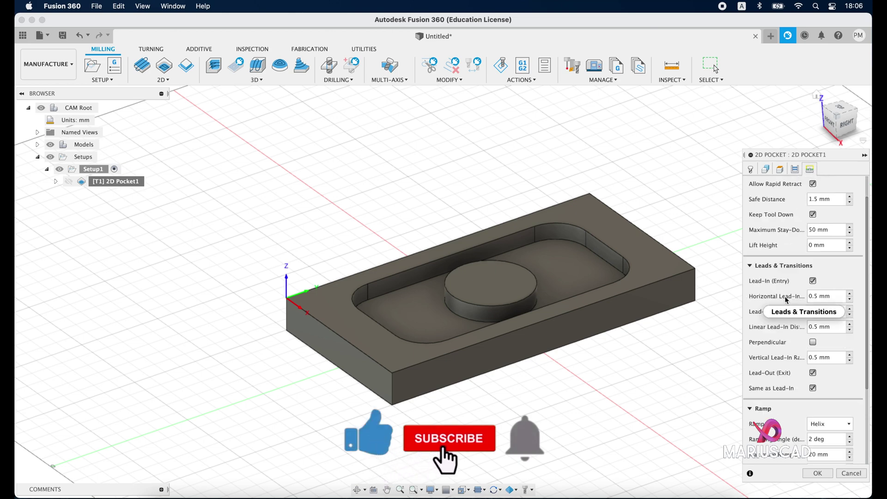
scroll(789, 313, down, 2)
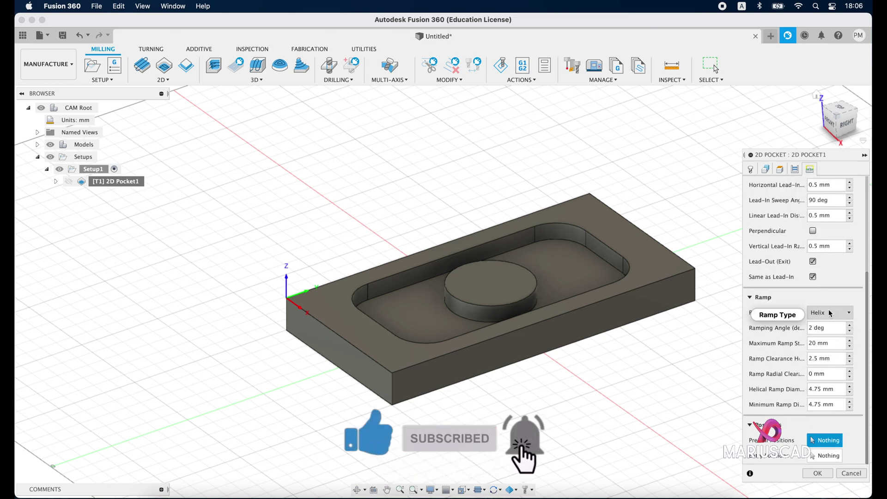
mouse_move(829, 313)
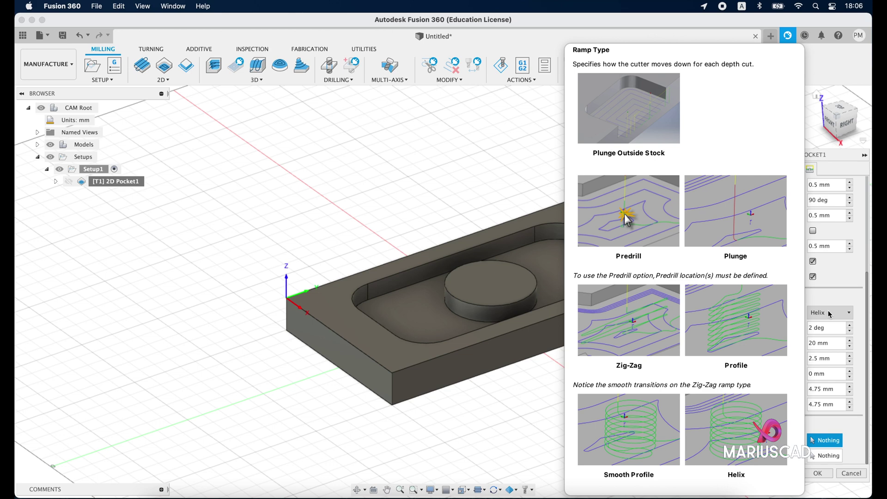
click(828, 312)
click(822, 390)
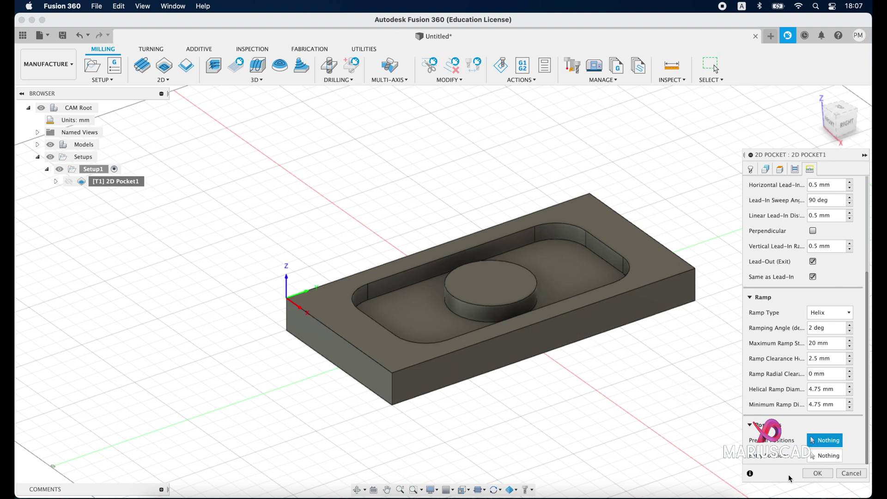
click(816, 473)
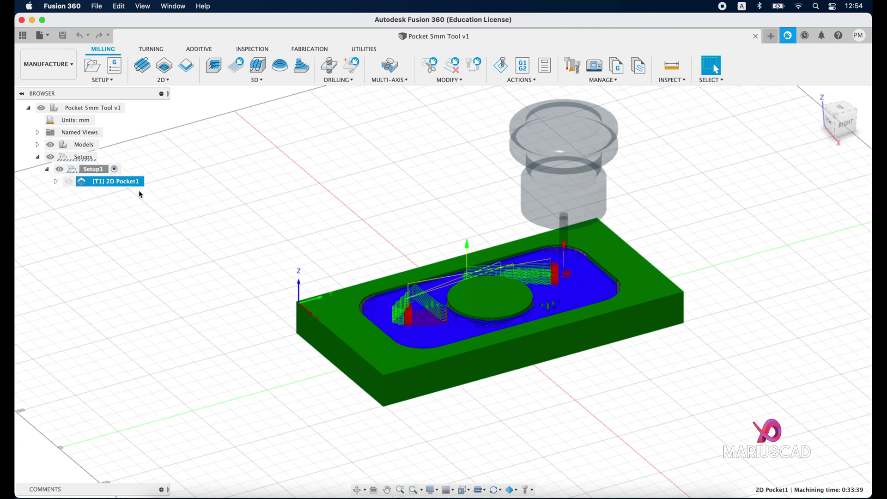
Simulate the 2D Pocket operation and play the stock removal, varying the playback speed
right_click(120, 181)
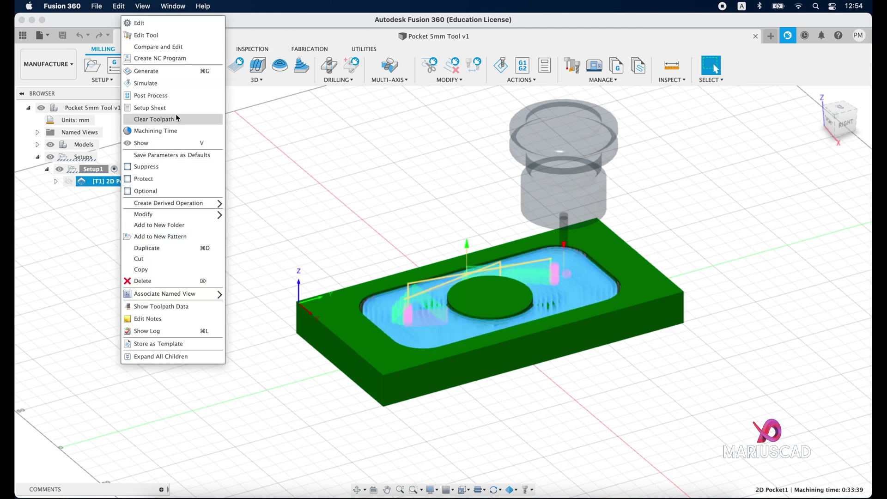
click(174, 84)
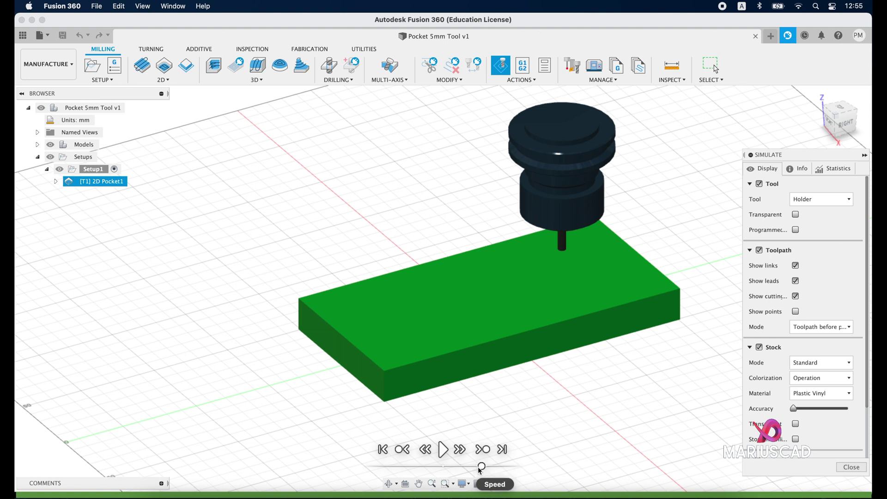
click(443, 451)
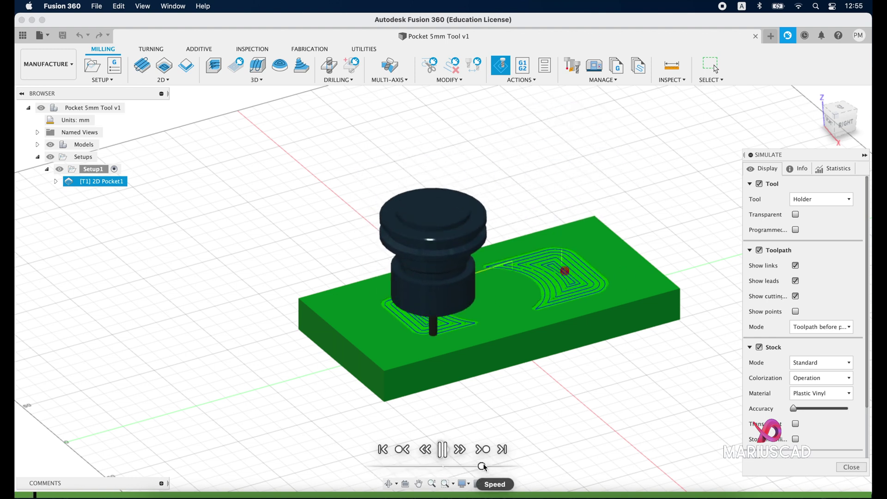
drag(483, 466, 472, 466)
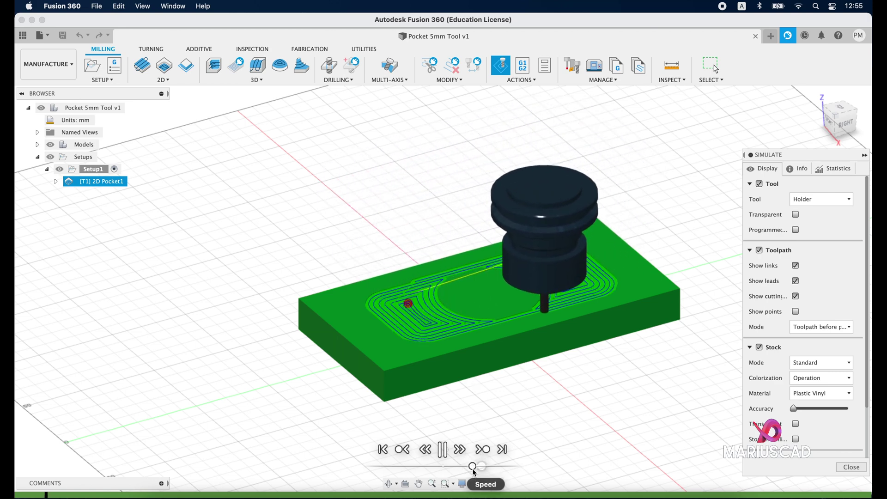
drag(473, 466, 492, 466)
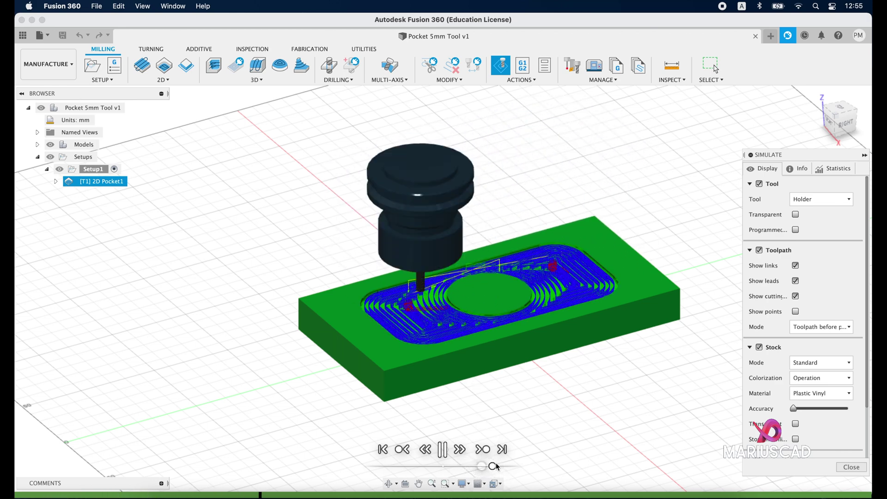
drag(495, 466, 469, 466)
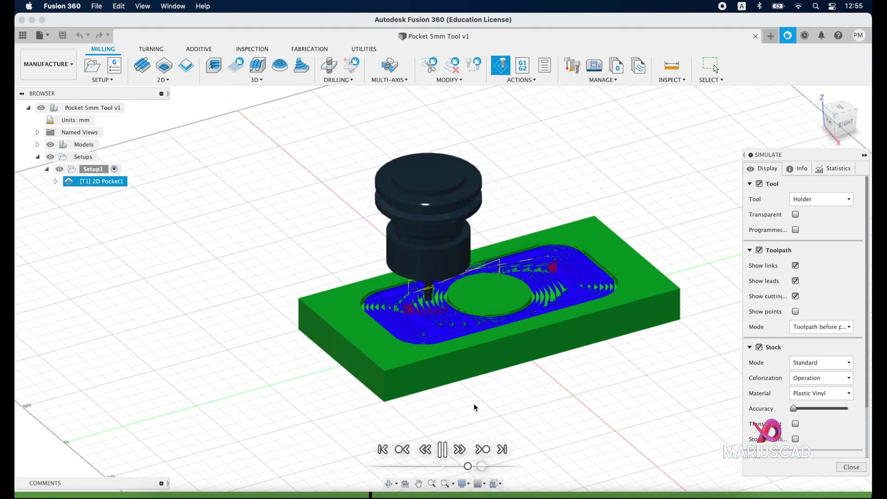
Examine the cut around the central boss up close during the simulation and speed up the remaining playback
middle_drag(552, 379, 376, 406)
scroll(525, 351, up, 5)
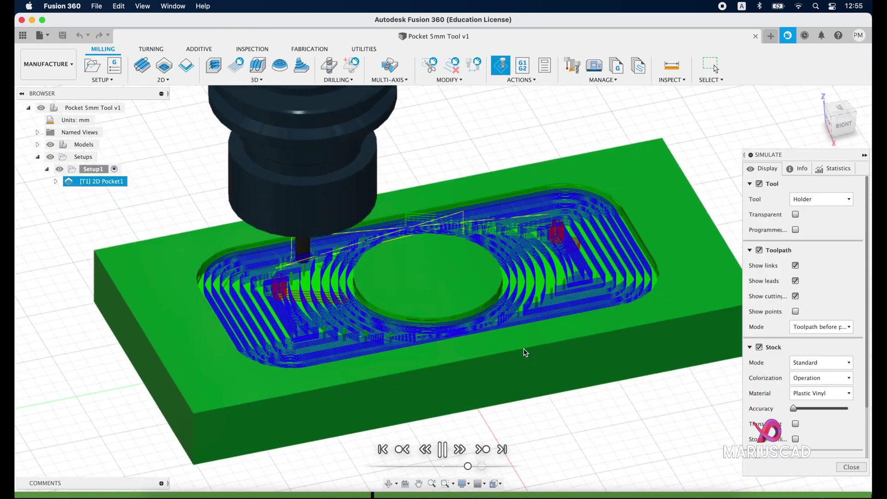
scroll(526, 352, down, 4)
shift+middle_drag(524, 357, 535, 381)
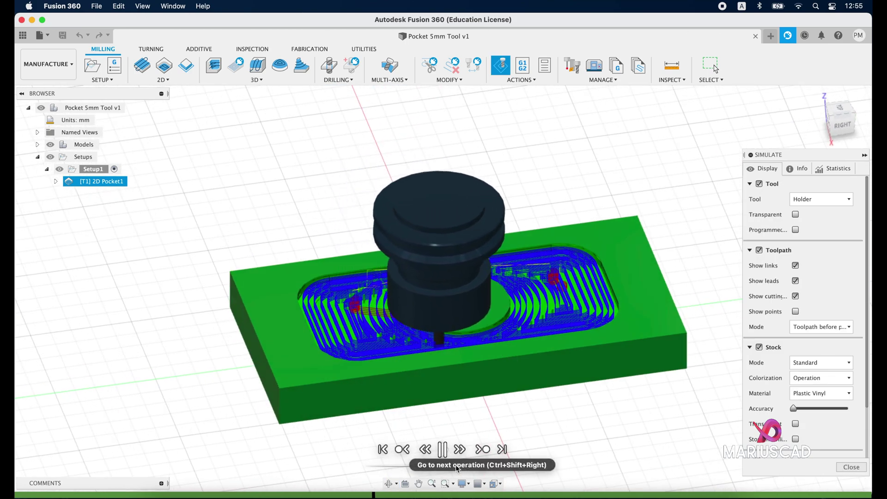
drag(467, 466, 491, 466)
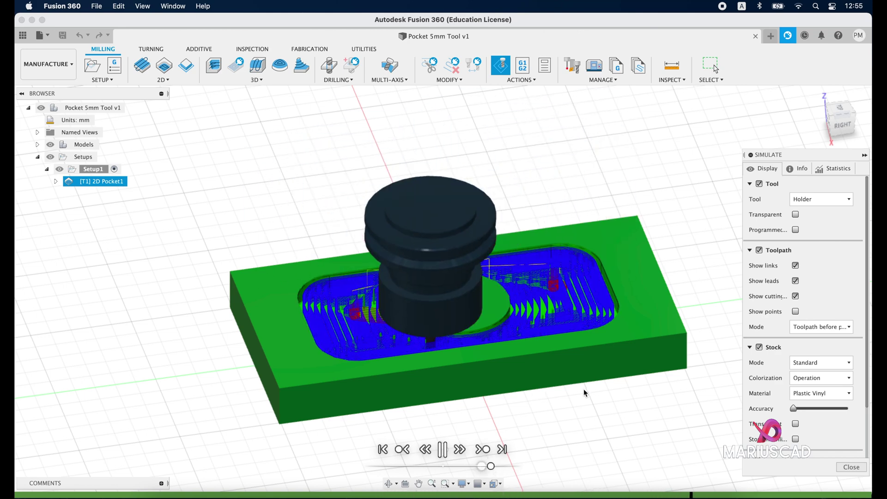
shift+middle_drag(523, 411, 582, 412)
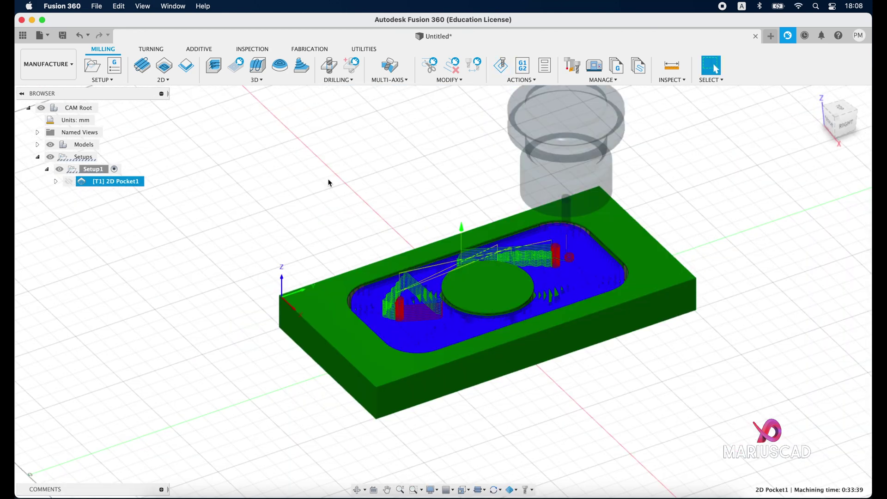
Try to post process the 2D Pocket operation with the SAXISMAKER post processor in millimetres, naming the program Pocket 5mm Tool
right_click(132, 181)
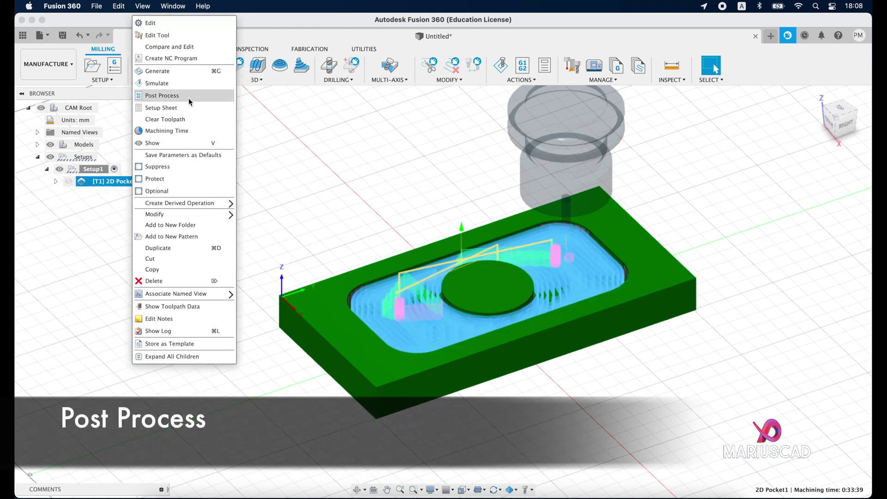
click(189, 97)
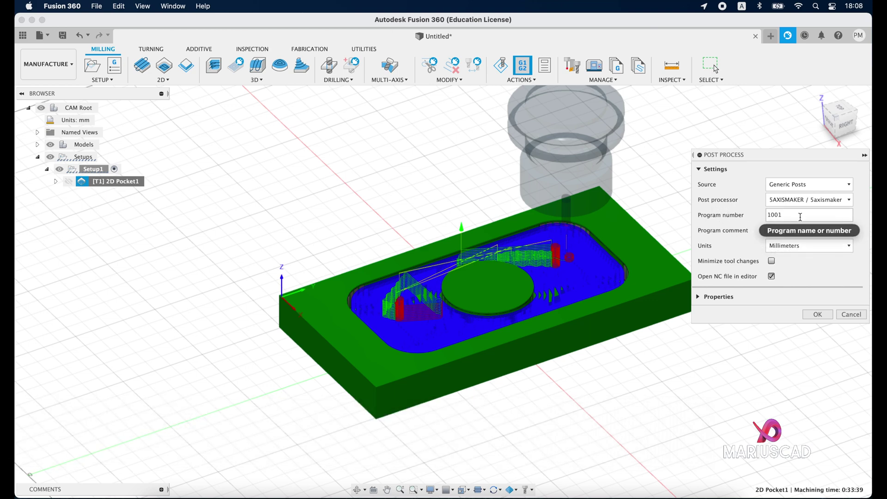
click(742, 215)
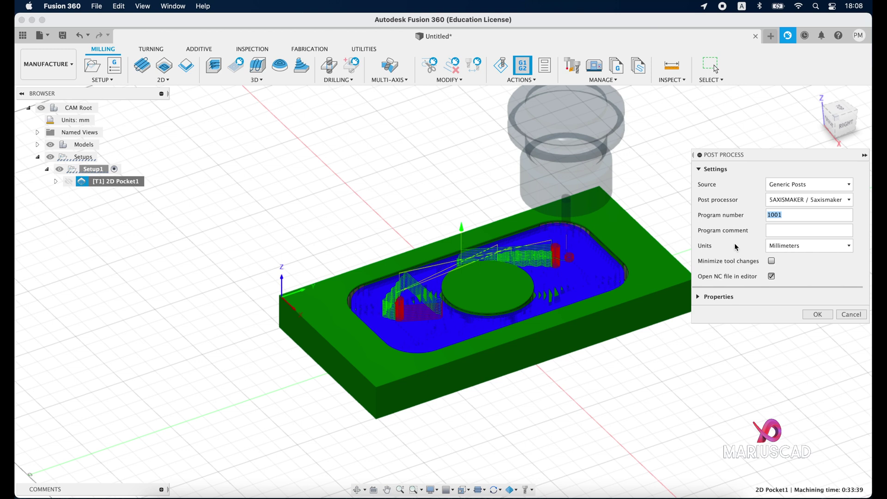
text(Desig)
click(819, 315)
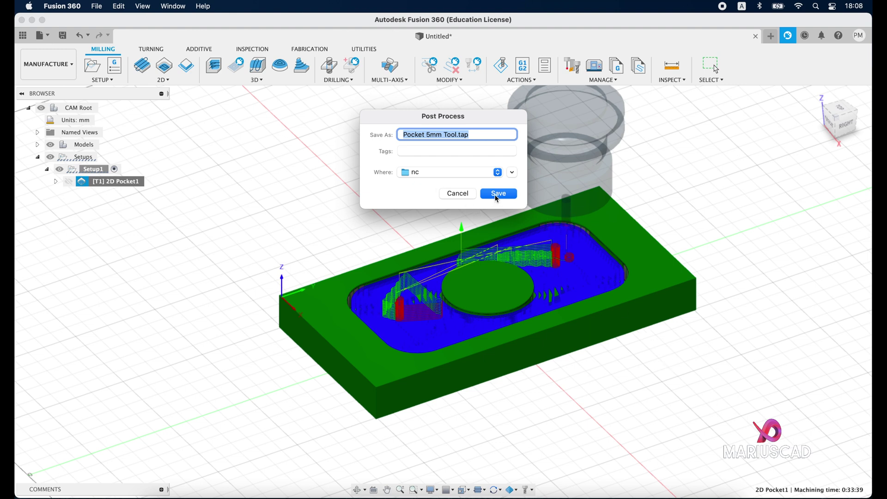
click(451, 193)
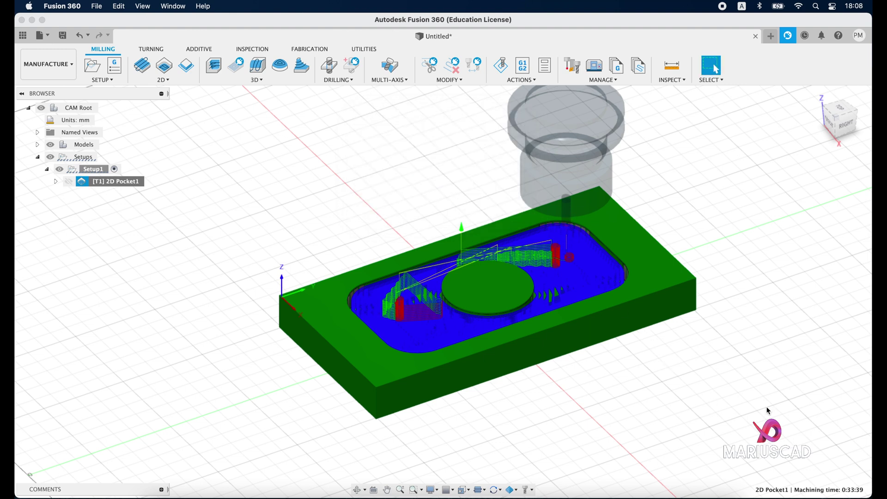